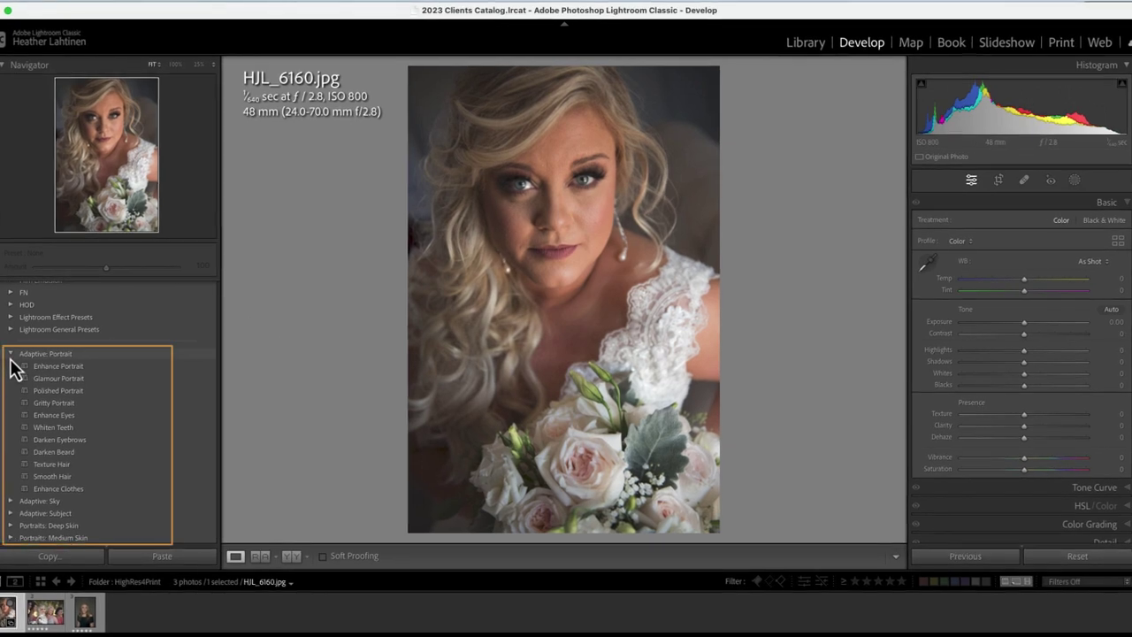
- Show the Adaptive: Sky presets with the Adaptive: Portrait group expanded again in the Presets panel
{"action": "left_click", "coordinate": [10, 357]}
{"action": "left_click", "coordinate": [10, 365]}
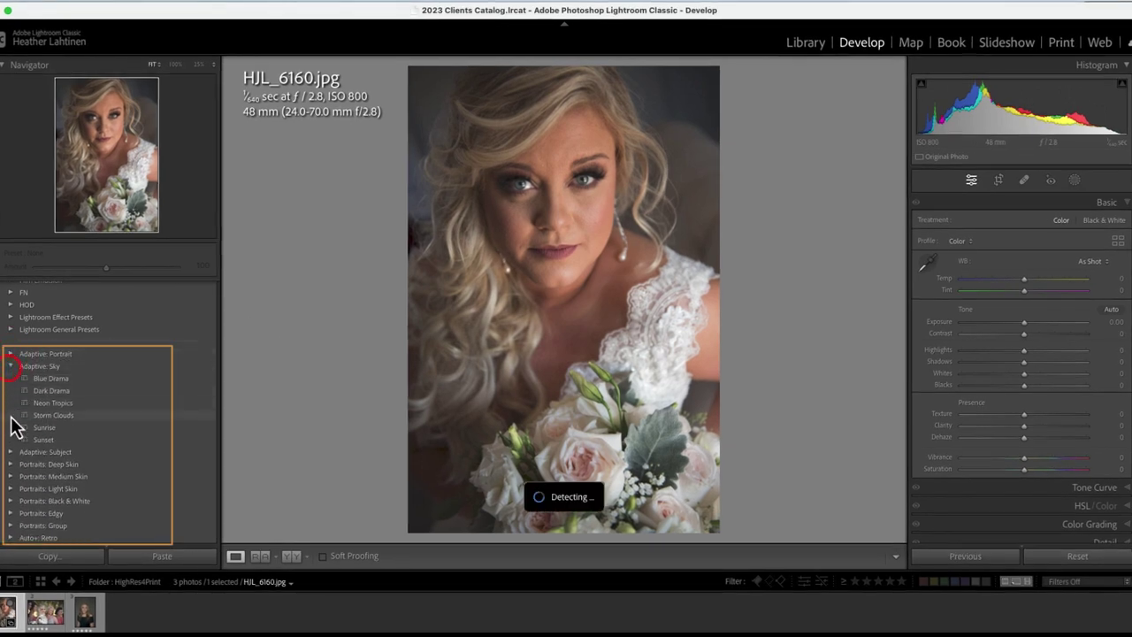
{"action": "left_click", "coordinate": [9, 353]}
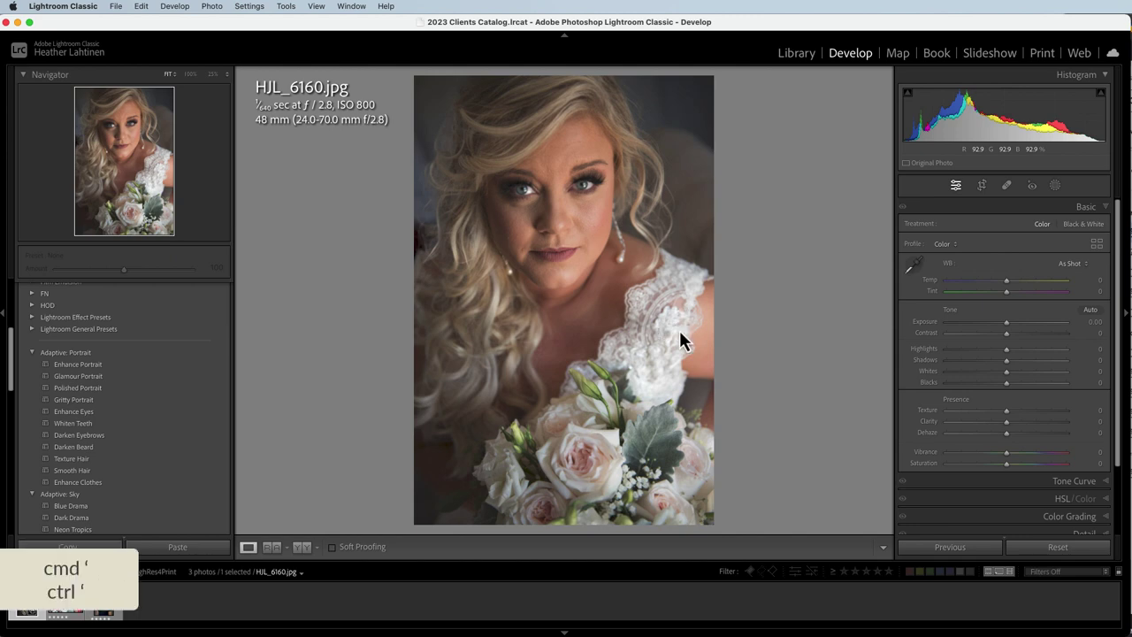
- Make three virtual copies of the bride portrait and give Copy 3 the Polished Portrait preset
{"action": "key", "text": "super+apostrophe"}
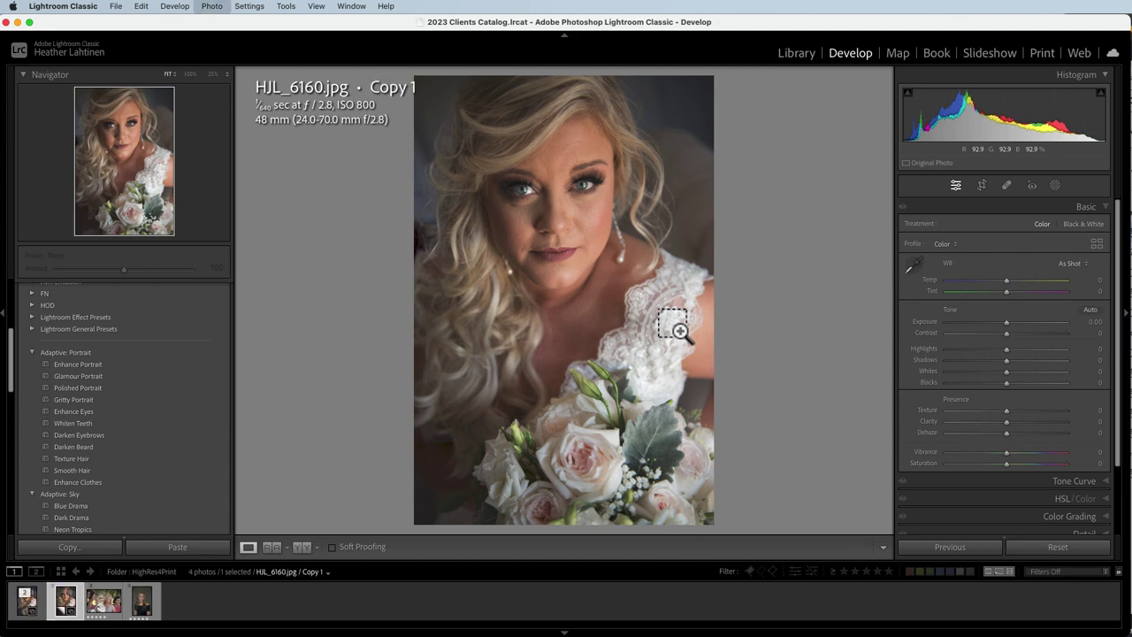
{"action": "key", "text": "super+apostrophe"}
{"action": "key", "text": "super+apostrophe"}
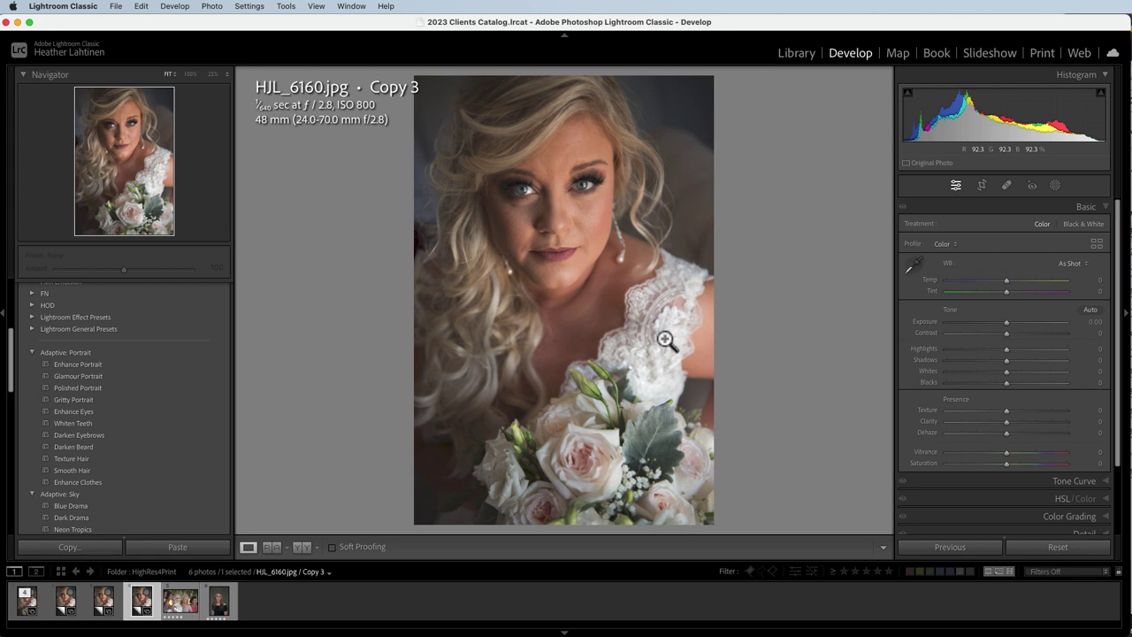
{"action": "left_click", "coordinate": [115, 388]}
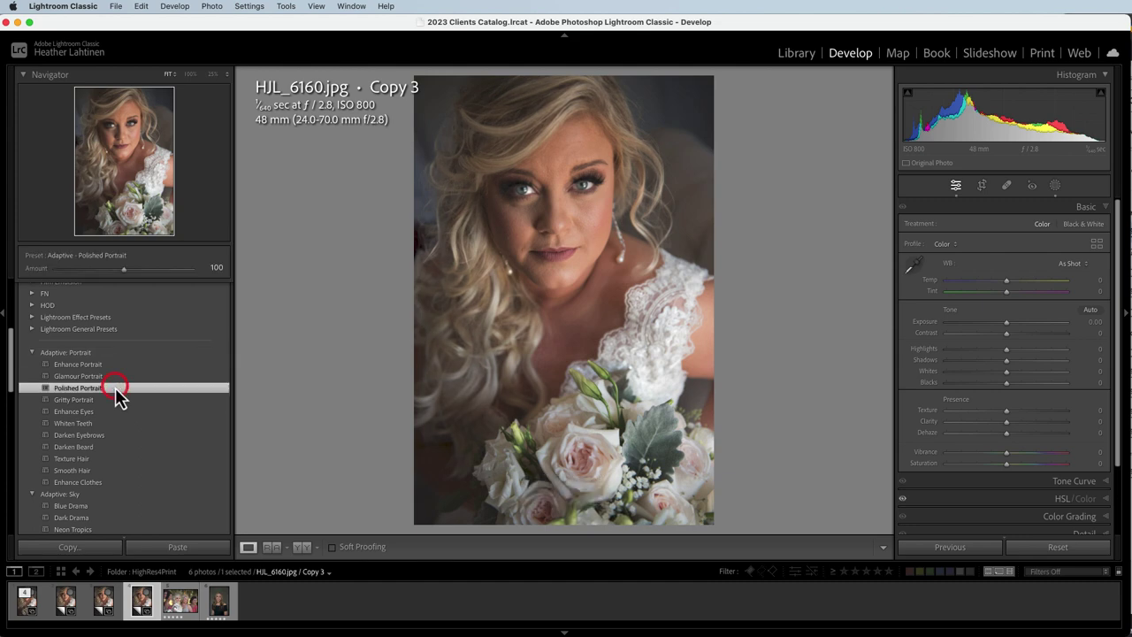
- Apply Glamour Portrait to Copy 2 and Enhance Portrait to Copy 1, showing its masks
{"action": "left_click", "coordinate": [106, 610]}
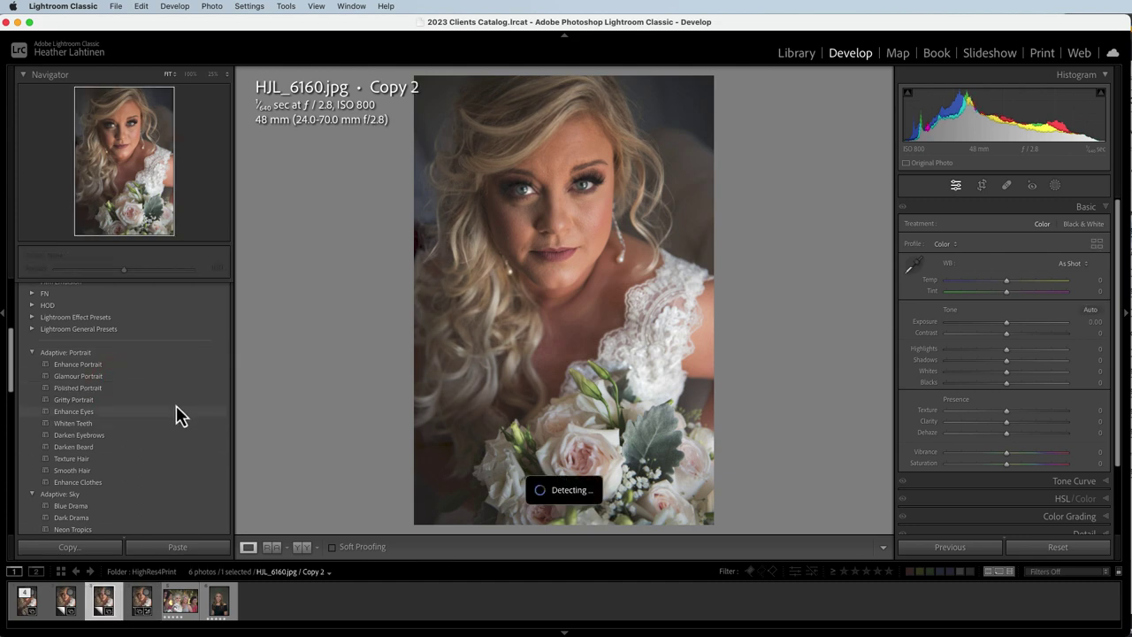
{"action": "left_click", "coordinate": [149, 376]}
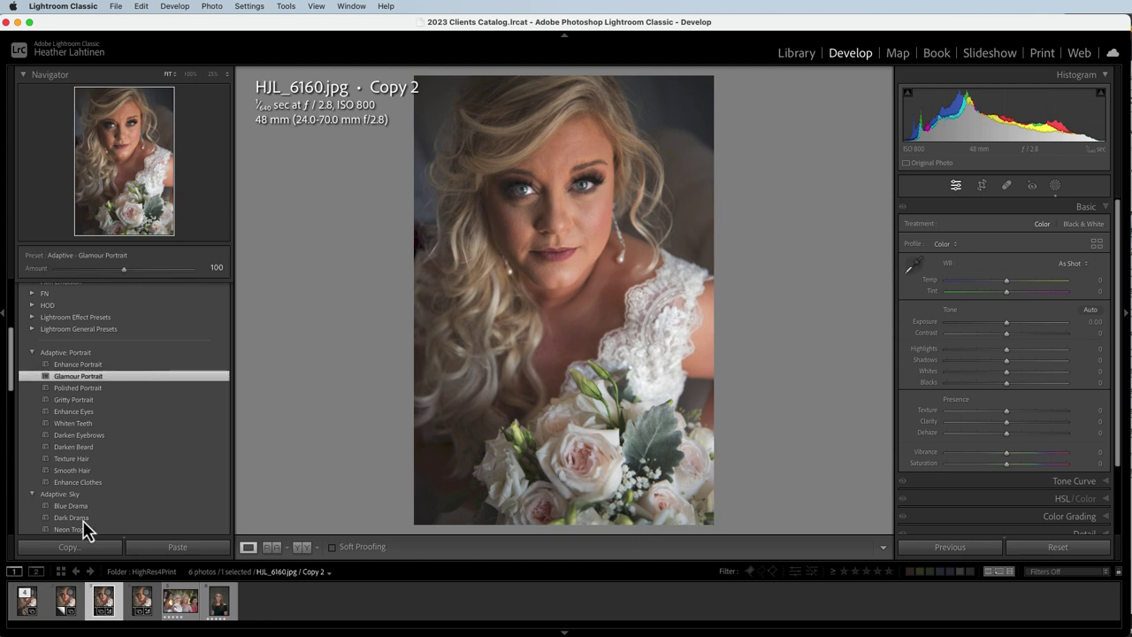
{"action": "left_click", "coordinate": [69, 610]}
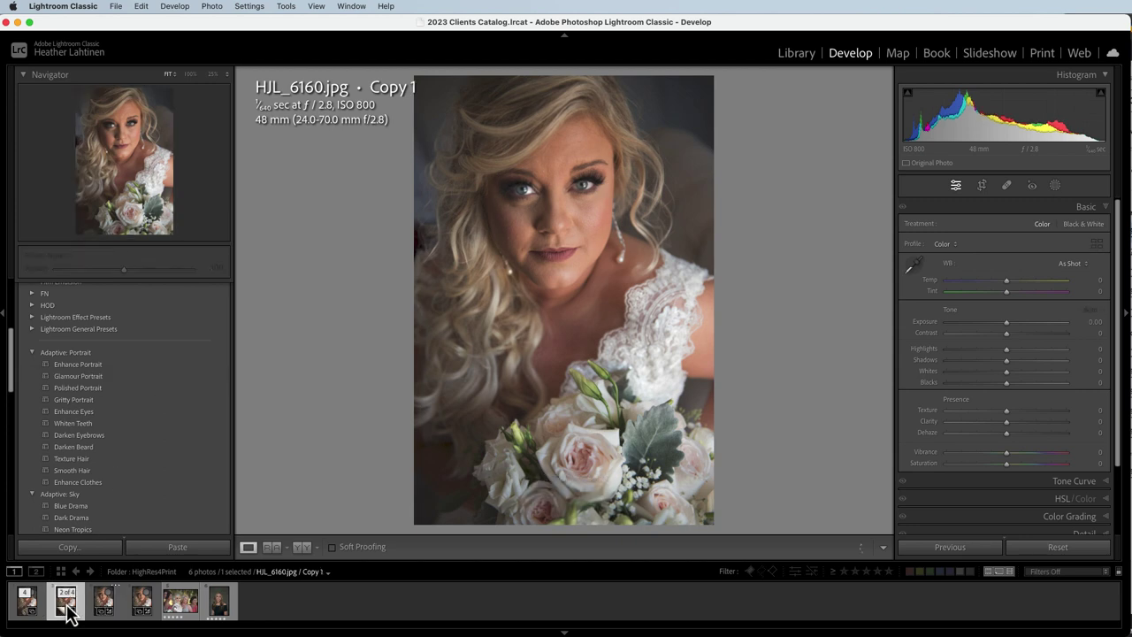
{"action": "left_click", "coordinate": [125, 364]}
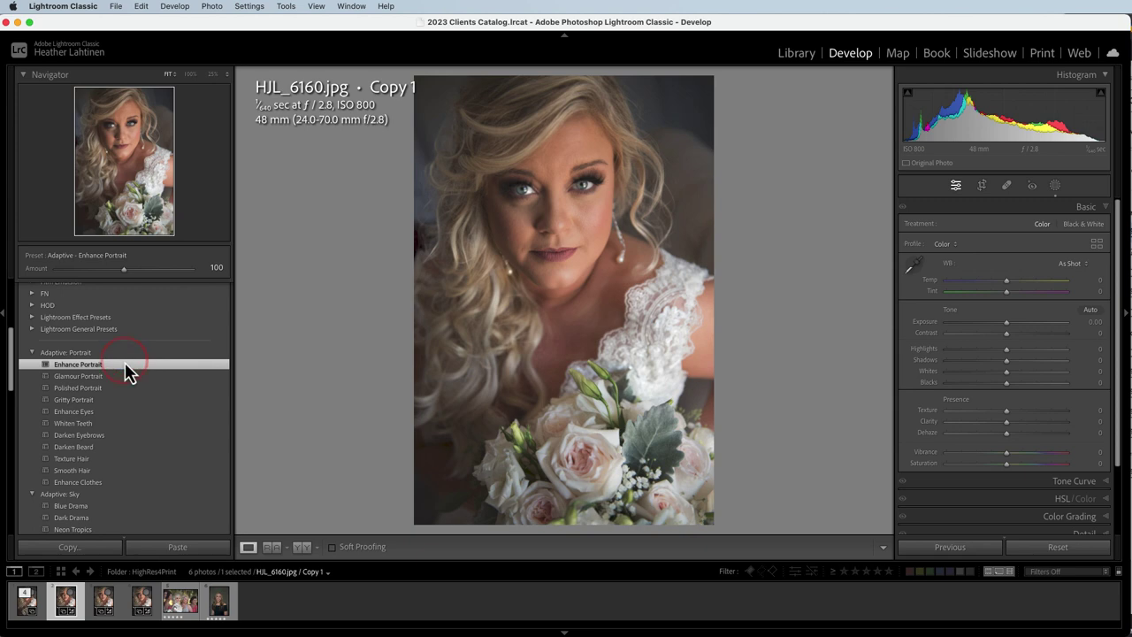
{"action": "key", "text": "k"}
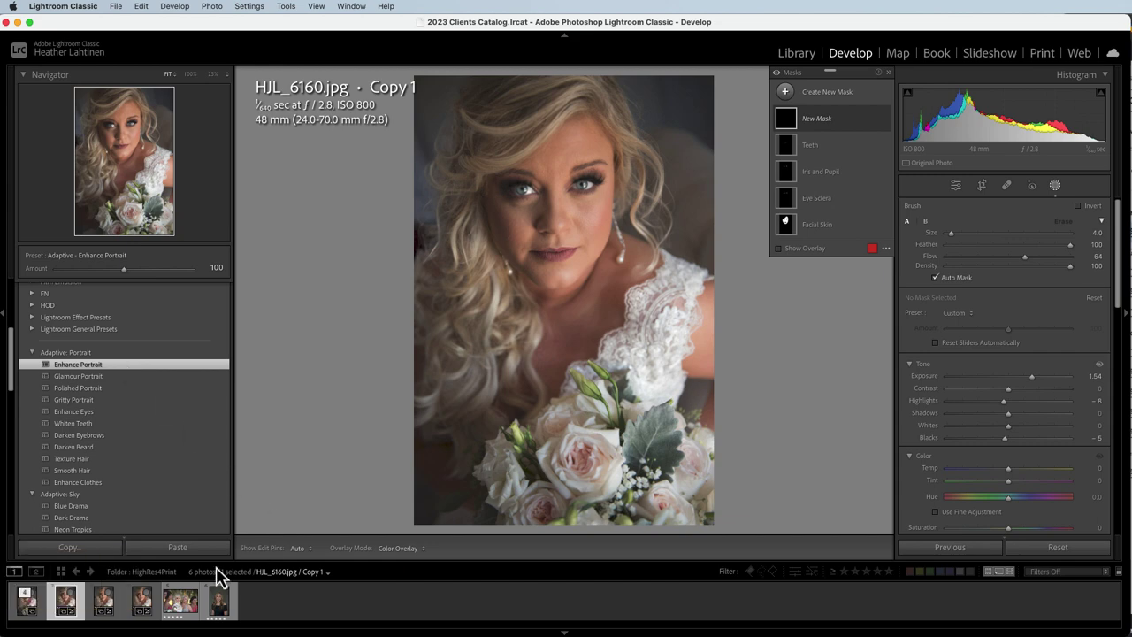
{"action": "left_click", "coordinate": [104, 609]}
{"action": "key", "text": "Left"}
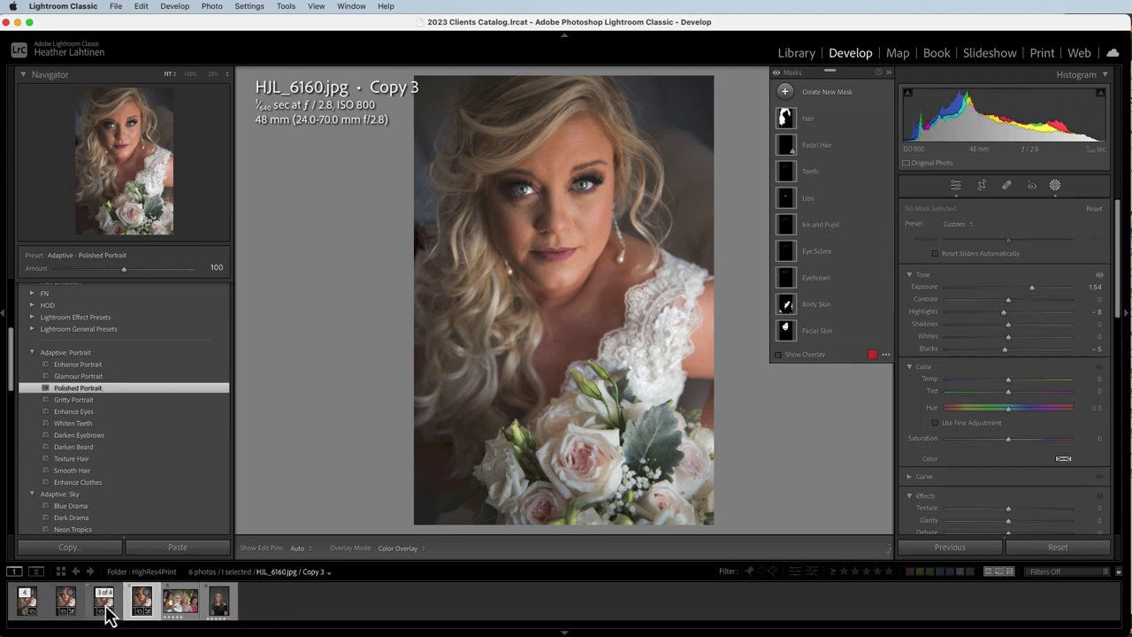
{"action": "key", "text": "Left"}
{"action": "key", "text": "Right"}
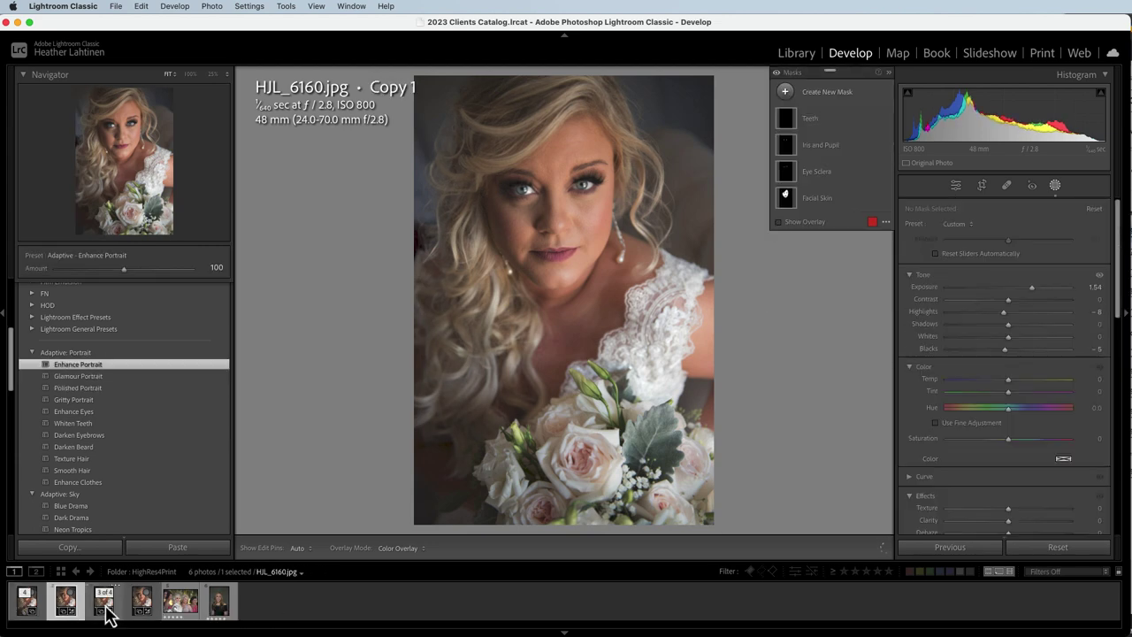
{"action": "key", "text": "Left"}
{"action": "key", "text": "Right"}
{"action": "key", "text": "Right"}
{"action": "key", "text": "Right"}
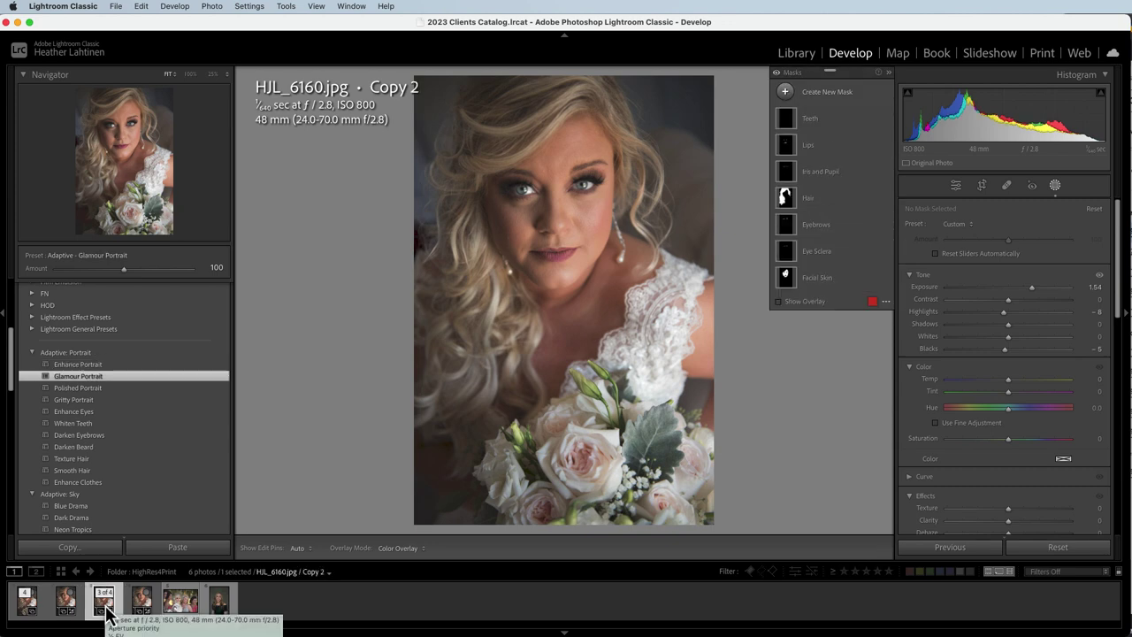
{"action": "key", "text": "Left"}
{"action": "key", "text": "Left"}
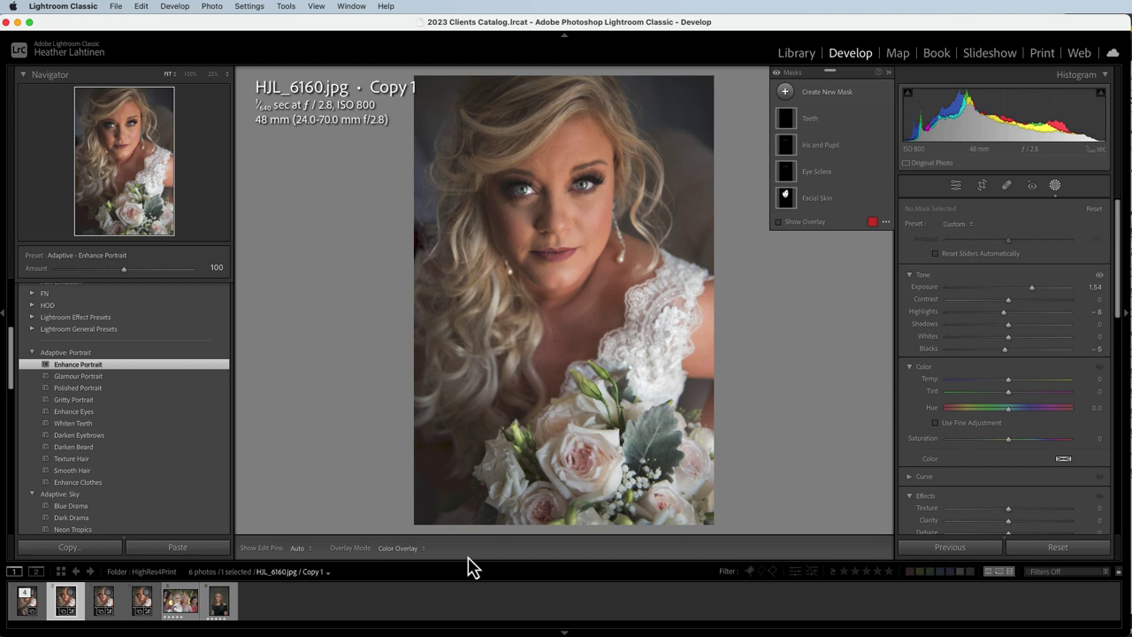
- Zoom to 25% on the bride's face and compare Copies 1–3, ending on Copy 2
{"action": "left_click", "coordinate": [212, 75]}
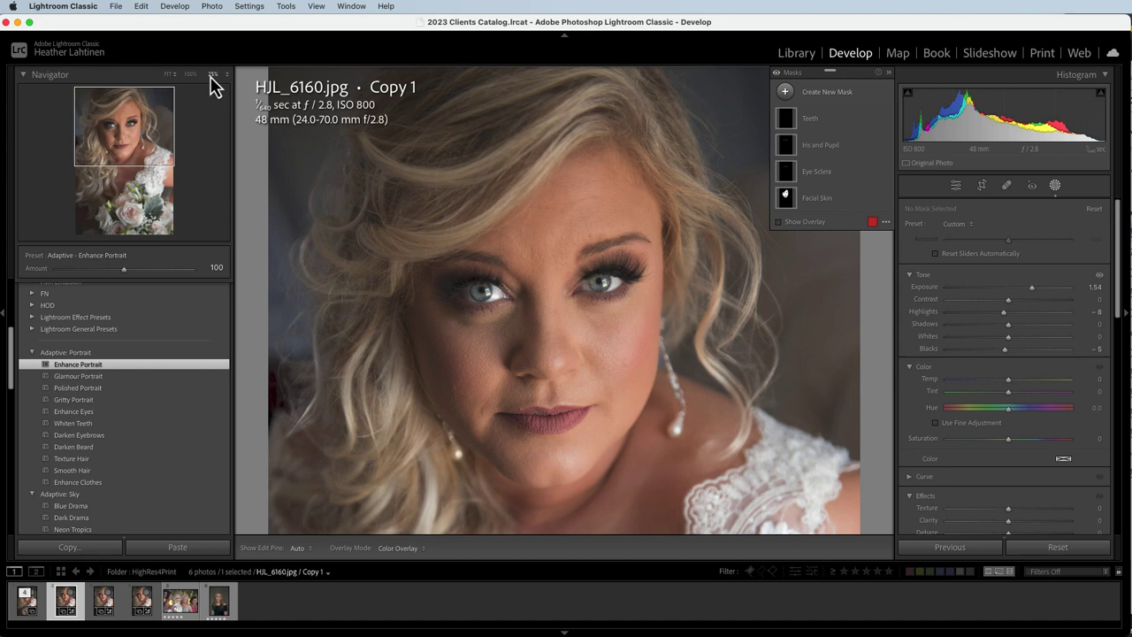
{"action": "key", "text": "Right"}
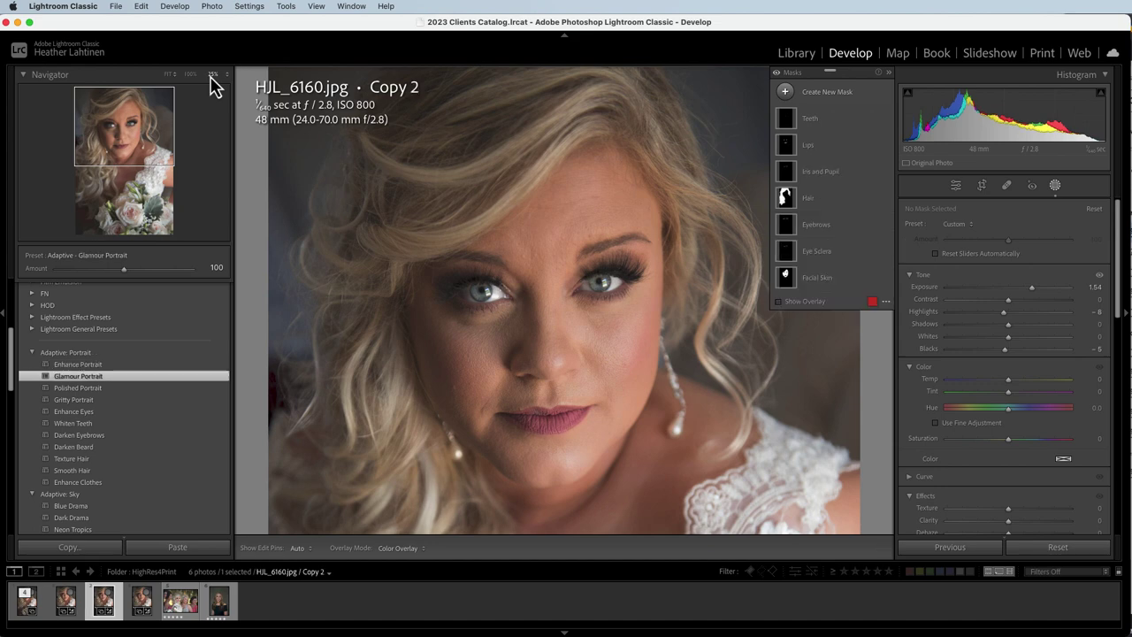
{"action": "key", "text": "Right"}
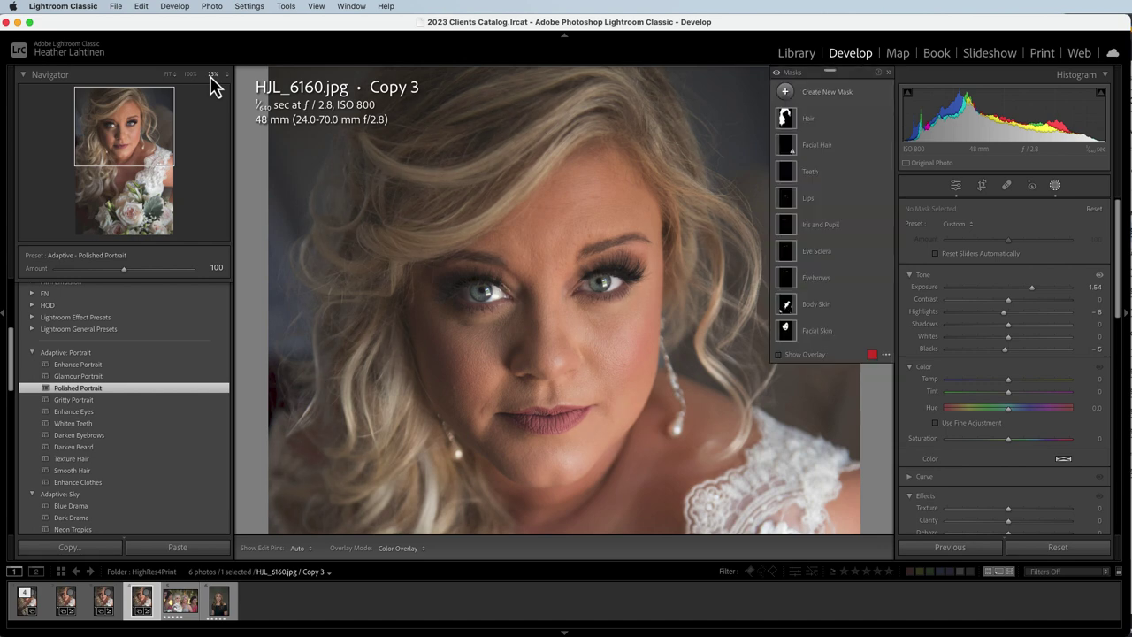
{"action": "key", "text": "Left"}
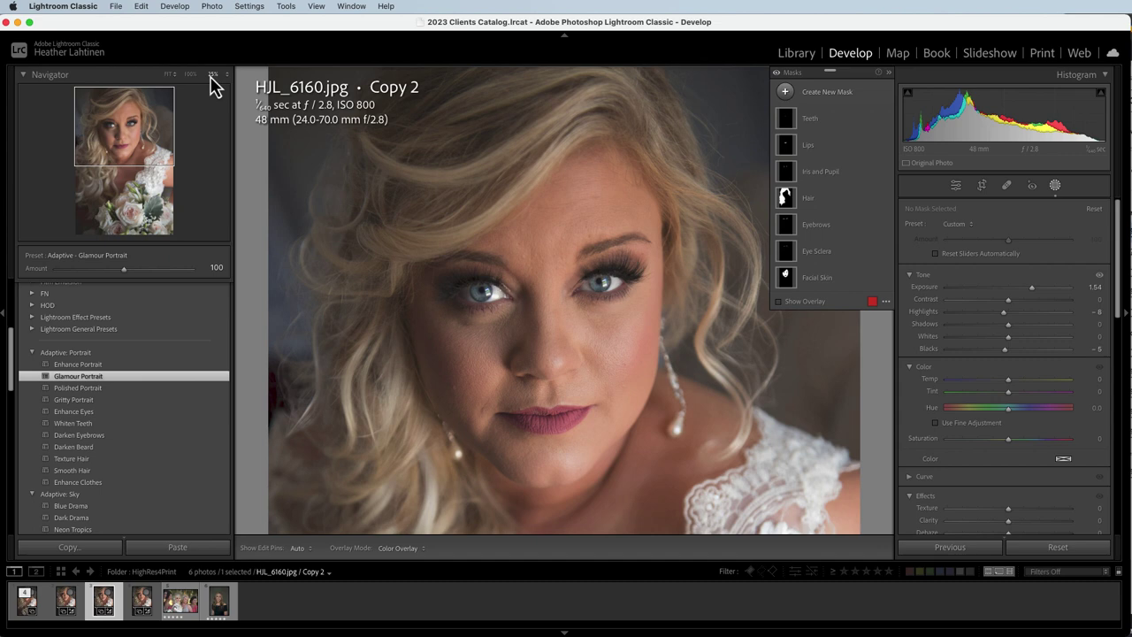
{"action": "key", "text": "Left"}
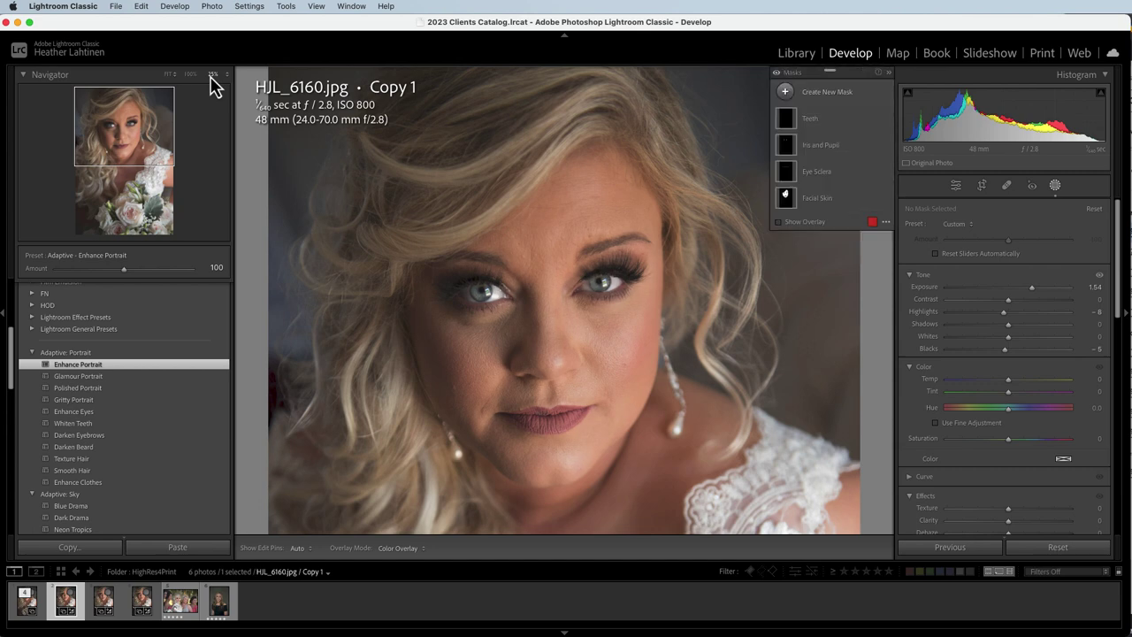
{"action": "key", "text": "Right"}
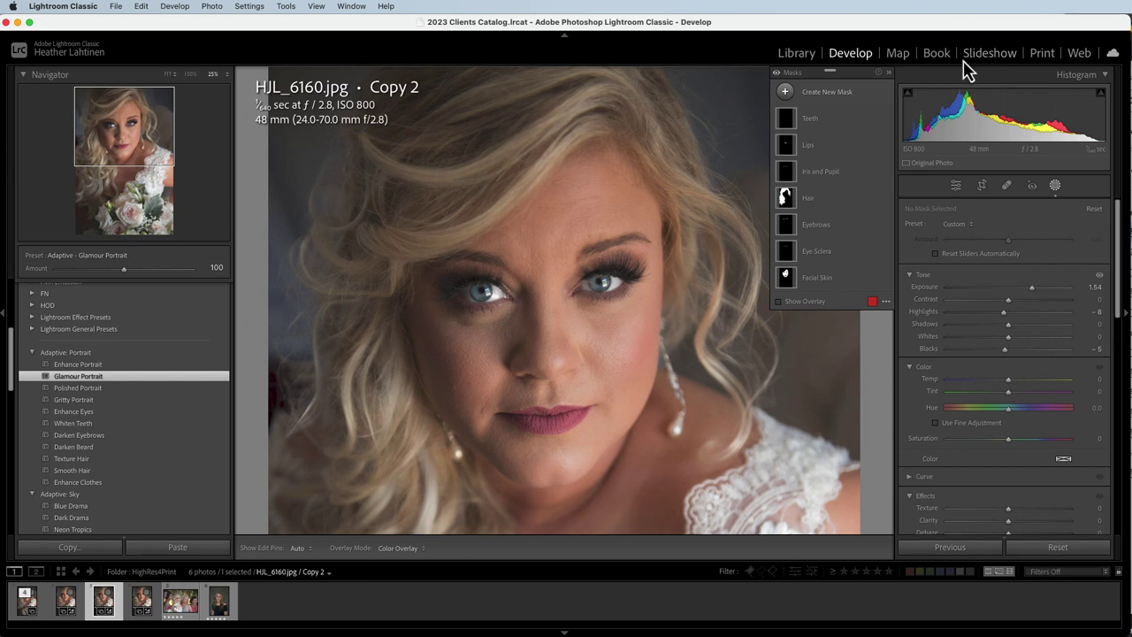
- Delete the Hair mask from Copy 2 and hide the Lips mask's effect to compare
{"action": "left_click", "coordinate": [873, 200]}
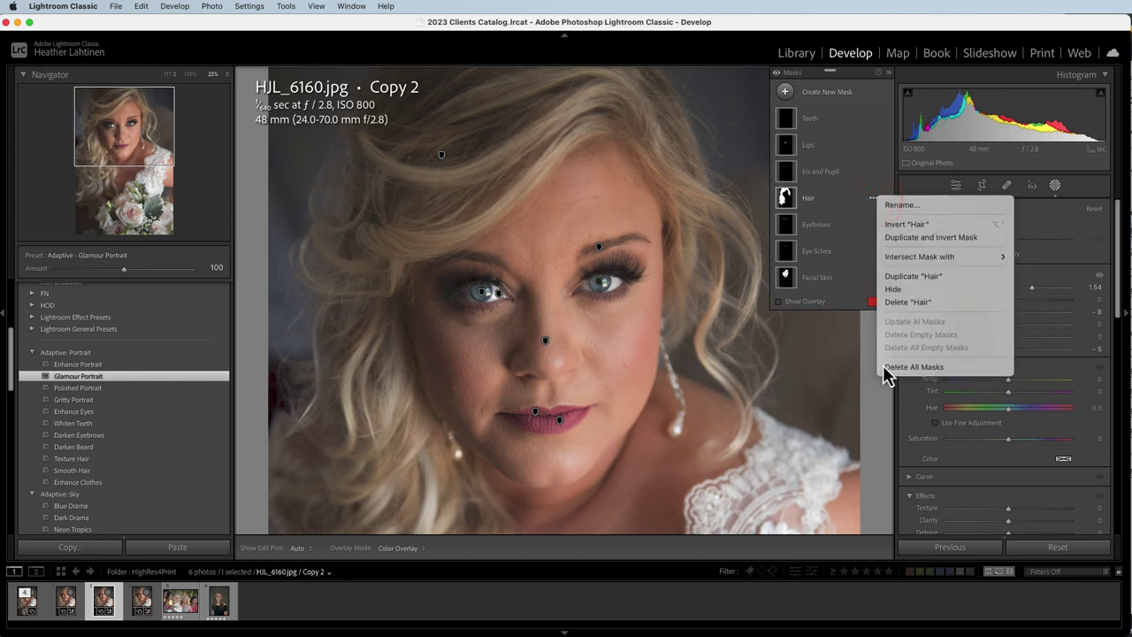
{"action": "left_click", "coordinate": [940, 306]}
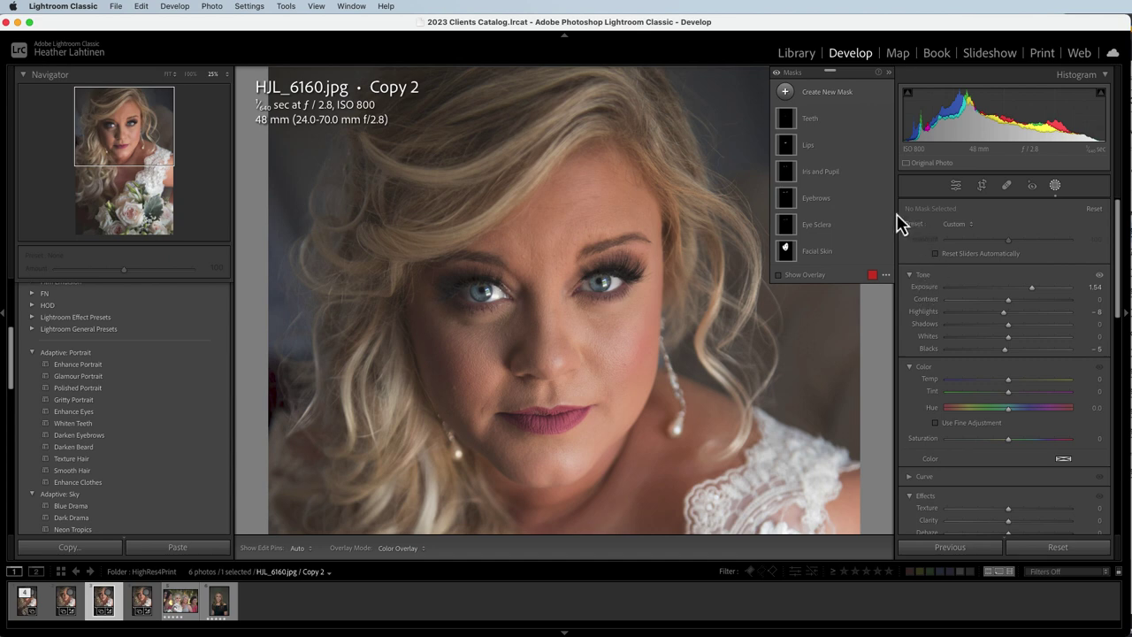
{"action": "mouse_move", "coordinate": [844, 159]}
{"action": "left_click", "coordinate": [885, 146]}
- Set the Lips mask to Tint 16 and Texture −32, keeping Saturation at 10
{"action": "left_click", "coordinate": [839, 154]}
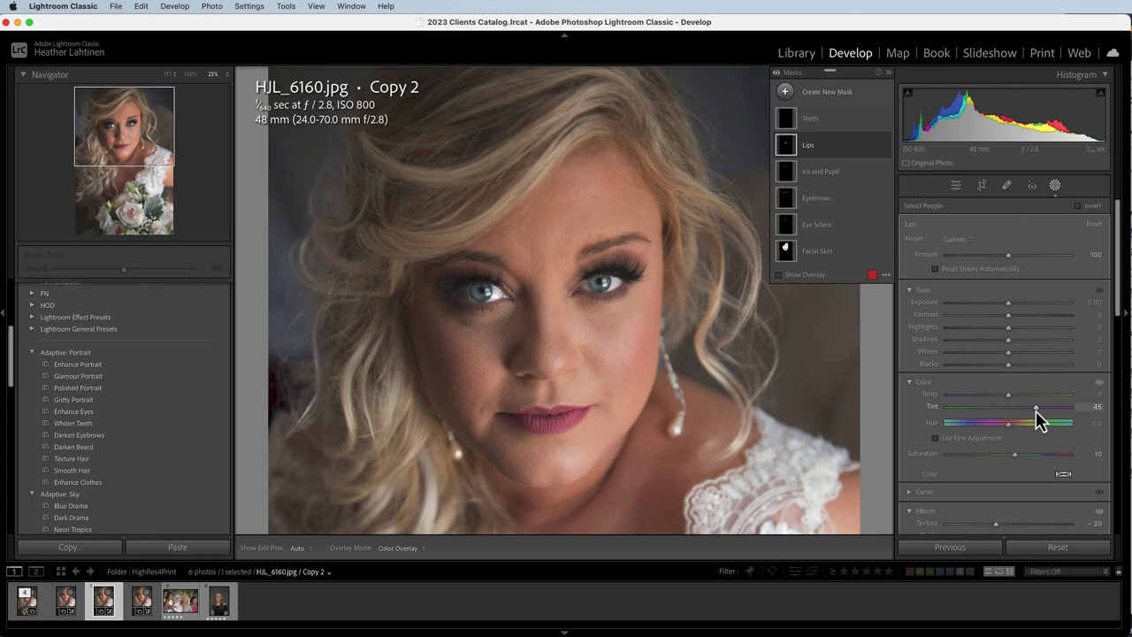
{"action": "left_click_drag", "start_coordinate": [1036, 411], "coordinate": [1018, 410]}
{"action": "left_click_drag", "start_coordinate": [1119, 315], "coordinate": [1106, 363]}
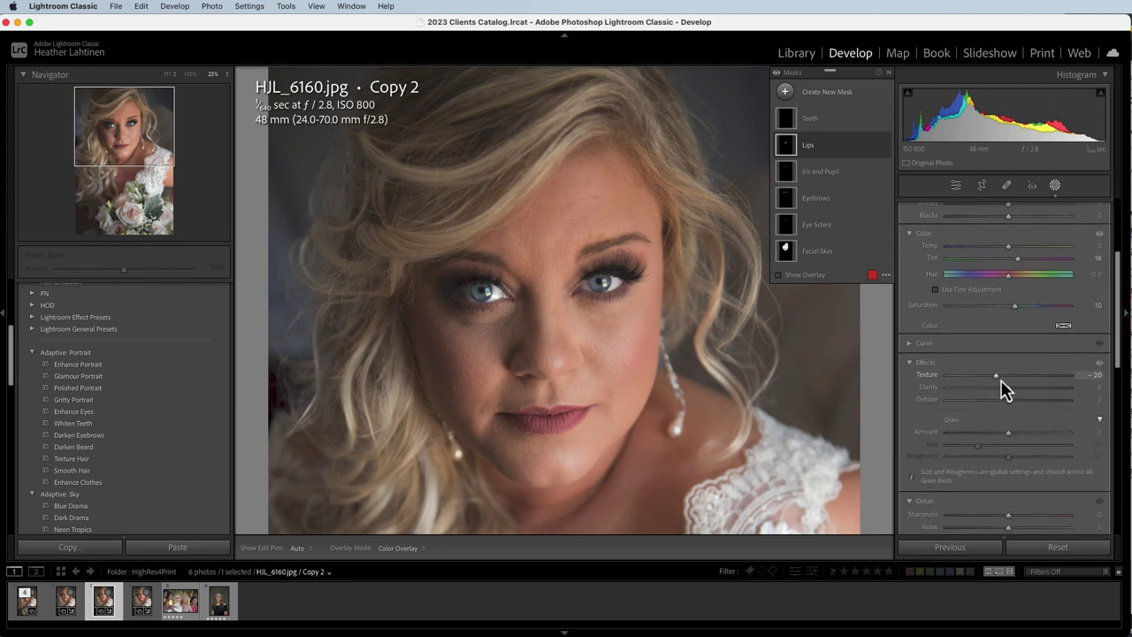
{"action": "mouse_move", "coordinate": [998, 378]}
{"action": "left_mouse_down"}
{"action": "mouse_move", "coordinate": [968, 385]}
{"action": "mouse_move", "coordinate": [1057, 384]}
{"action": "mouse_move", "coordinate": [948, 379]}
{"action": "mouse_move", "coordinate": [1022, 382]}
{"action": "mouse_move", "coordinate": [993, 377]}
{"action": "left_mouse_up"}
- Toggle the Iris and Pupil mask's effect on and off to judge it
{"action": "mouse_move", "coordinate": [885, 171]}
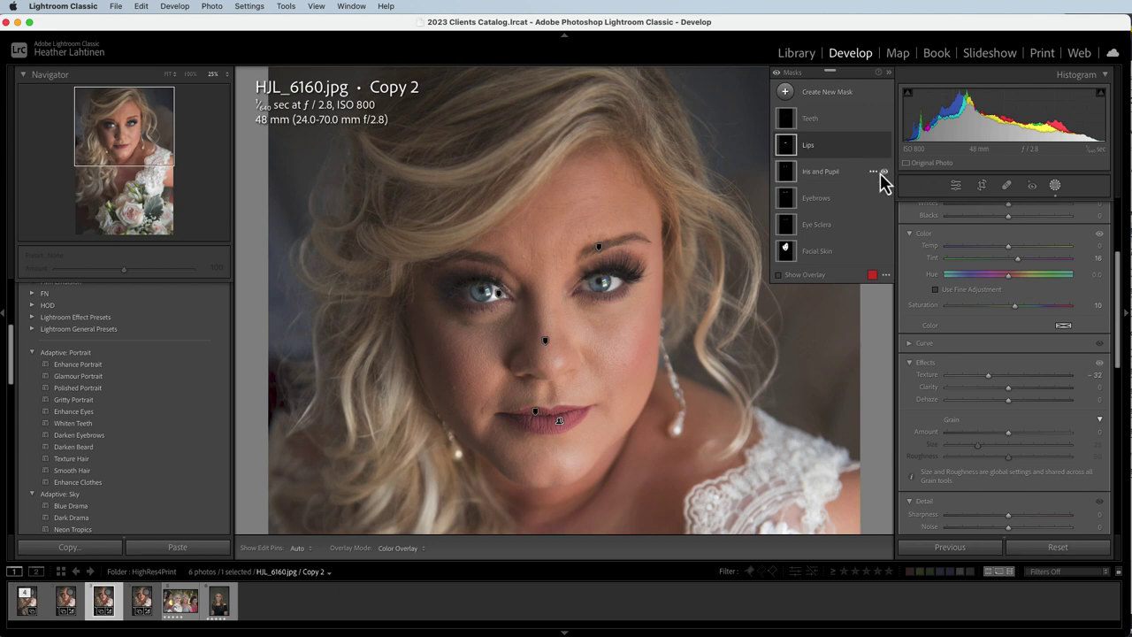
{"action": "left_click", "coordinate": [886, 172]}
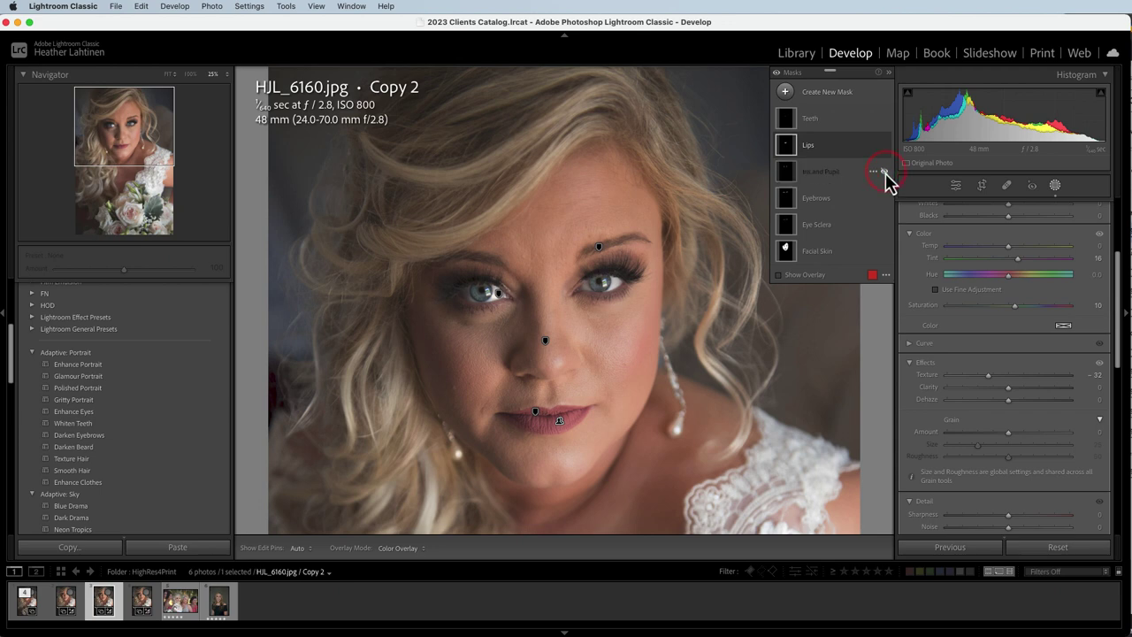
{"action": "left_click", "coordinate": [886, 173]}
{"action": "left_click", "coordinate": [886, 172]}
{"action": "left_click", "coordinate": [886, 173]}
{"action": "left_click", "coordinate": [845, 173]}
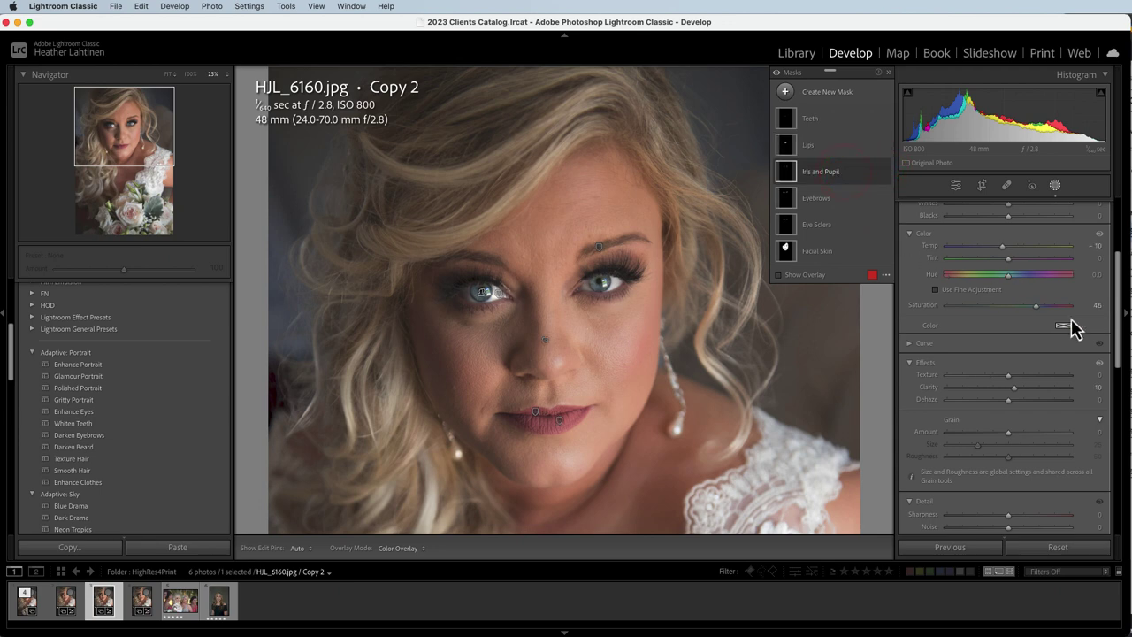
- Lower iris saturation, adjust clarity, and set Highlights 14, Shadows 6 and Blacks −17
{"action": "scroll", "coordinate": [1116, 328], "scroll_direction": "up", "scroll_amount": 1}
{"action": "left_click_drag", "start_coordinate": [1116, 328], "coordinate": [1116, 280]}
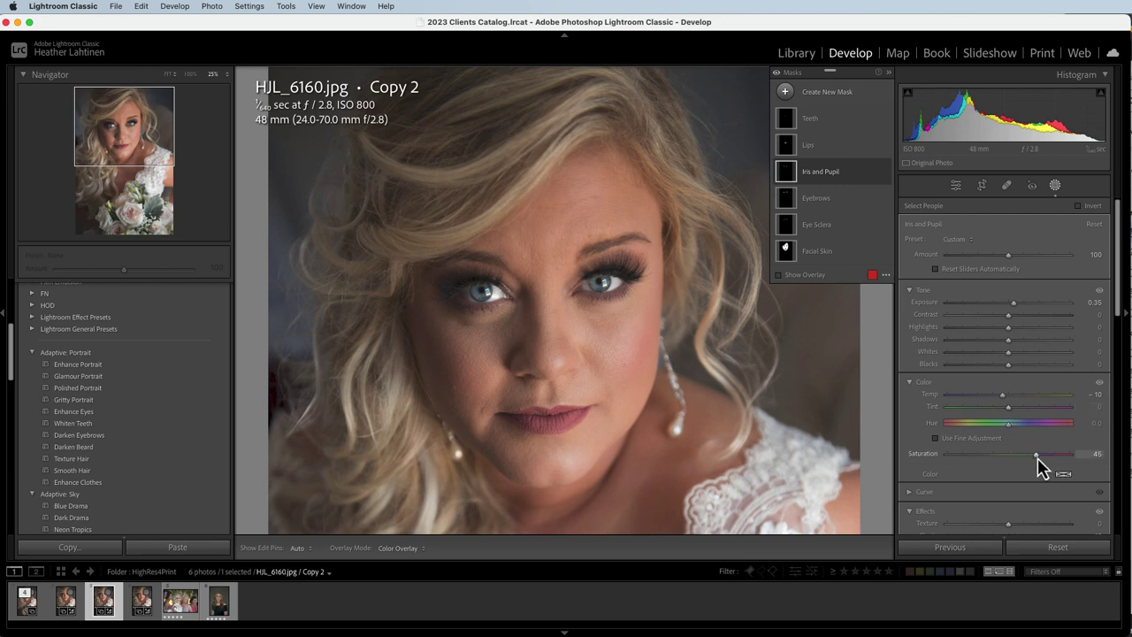
{"action": "left_click_drag", "start_coordinate": [1039, 459], "coordinate": [1025, 459]}
{"action": "scroll", "coordinate": [1100, 344], "scroll_direction": "down", "scroll_amount": 3}
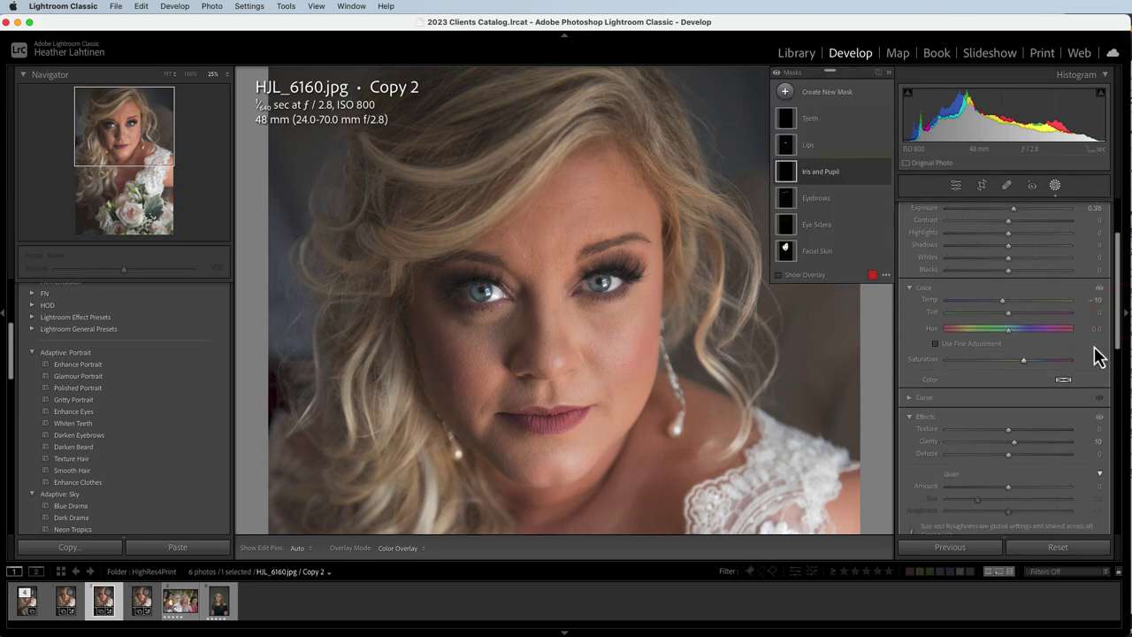
{"action": "scroll", "coordinate": [1094, 359], "scroll_direction": "down", "scroll_amount": 1}
{"action": "left_click_drag", "start_coordinate": [1014, 430], "coordinate": [1068, 428]}
{"action": "left_click_drag", "start_coordinate": [1119, 349], "coordinate": [1121, 321]}
{"action": "left_click_drag", "start_coordinate": [1009, 312], "coordinate": [998, 334]}
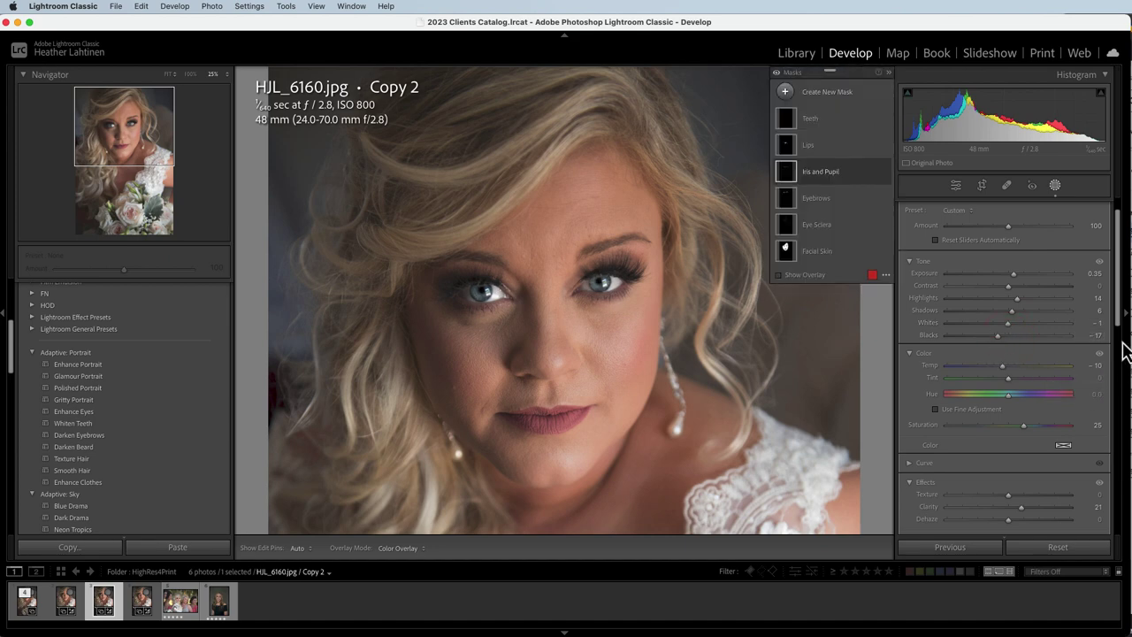
- Fine-tune the iris blacks, then compare the Eyebrows mask and reveal its components
{"action": "left_click", "coordinate": [999, 335]}
{"action": "left_click", "coordinate": [839, 199]}
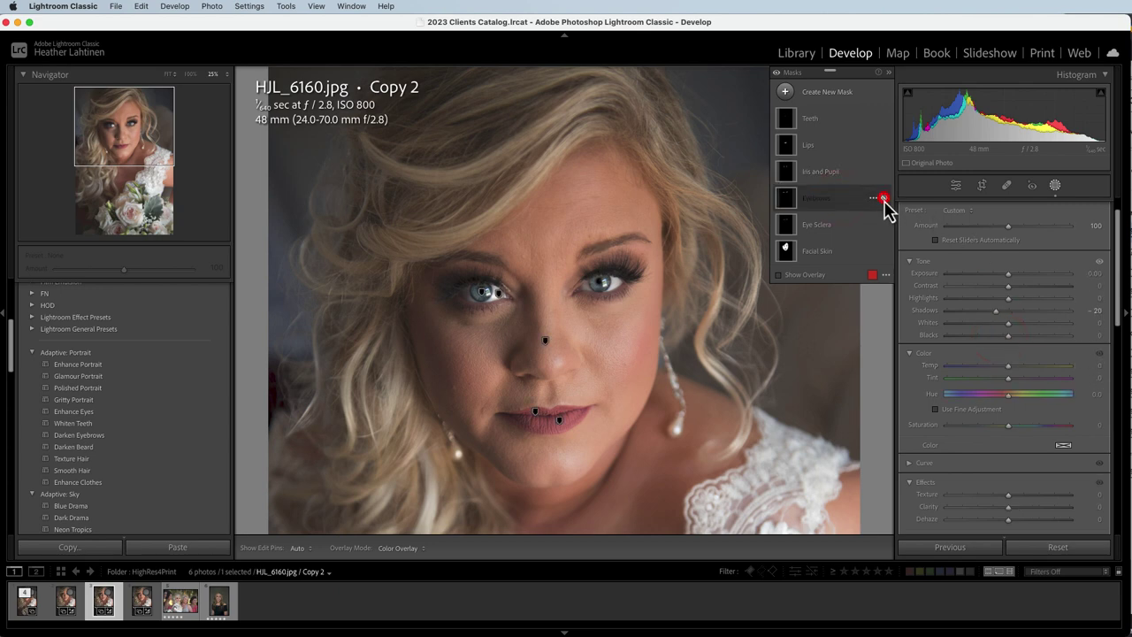
{"action": "left_click", "coordinate": [884, 198]}
{"action": "left_click", "coordinate": [884, 198]}
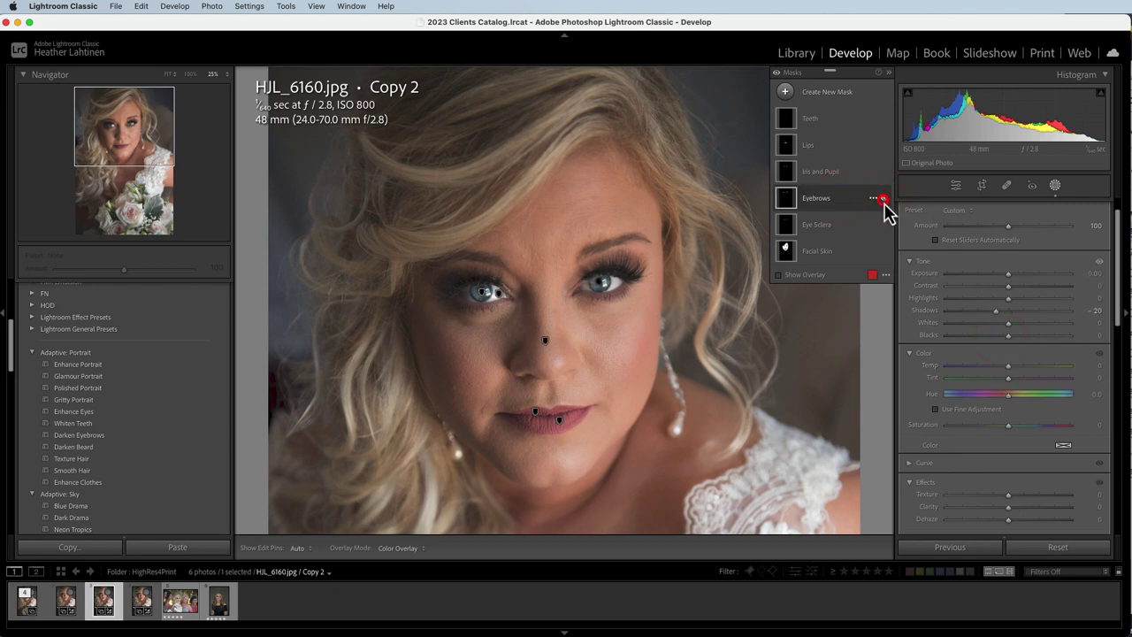
{"action": "left_click", "coordinate": [849, 201]}
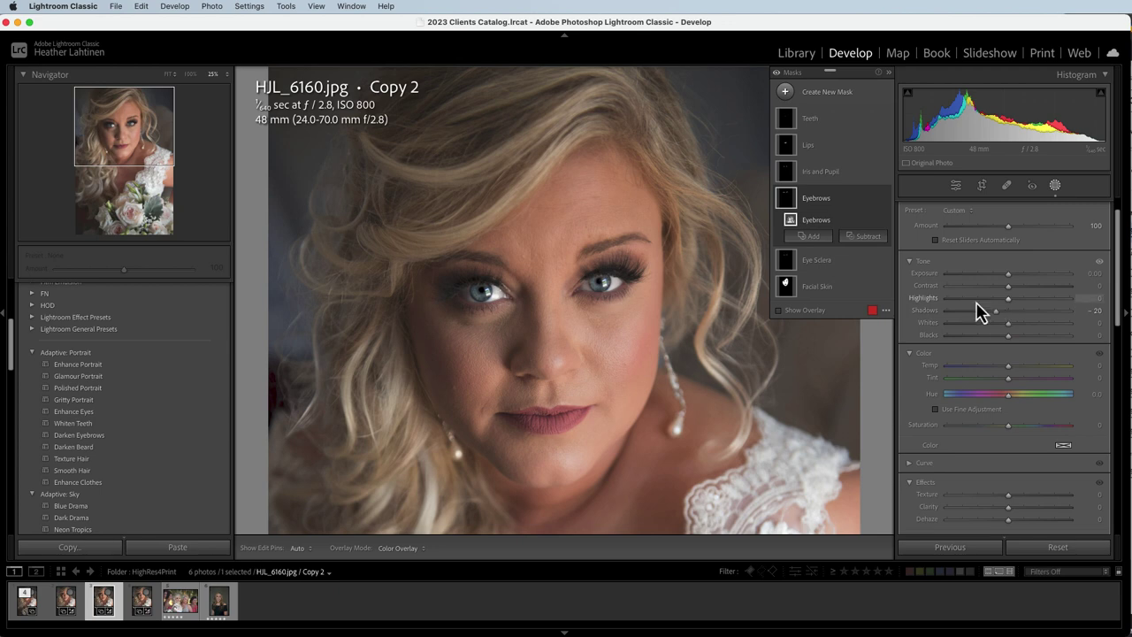
- Compare the Eye Sclera mask's effect and lower its Exposure to 0.16
{"action": "left_click", "coordinate": [840, 260]}
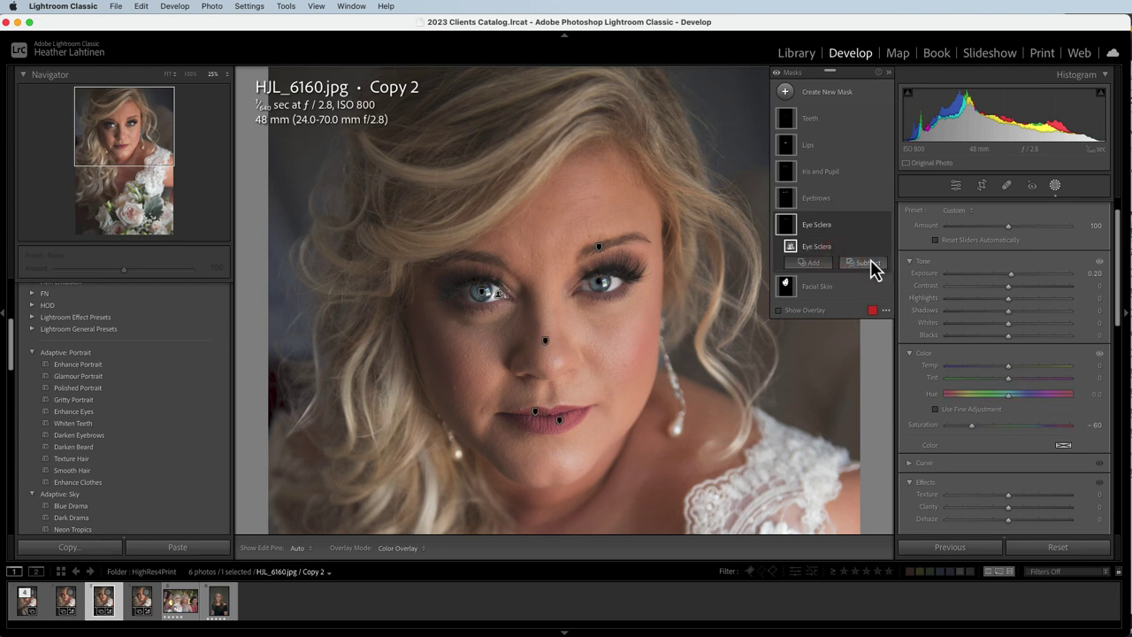
{"action": "left_click", "coordinate": [885, 226]}
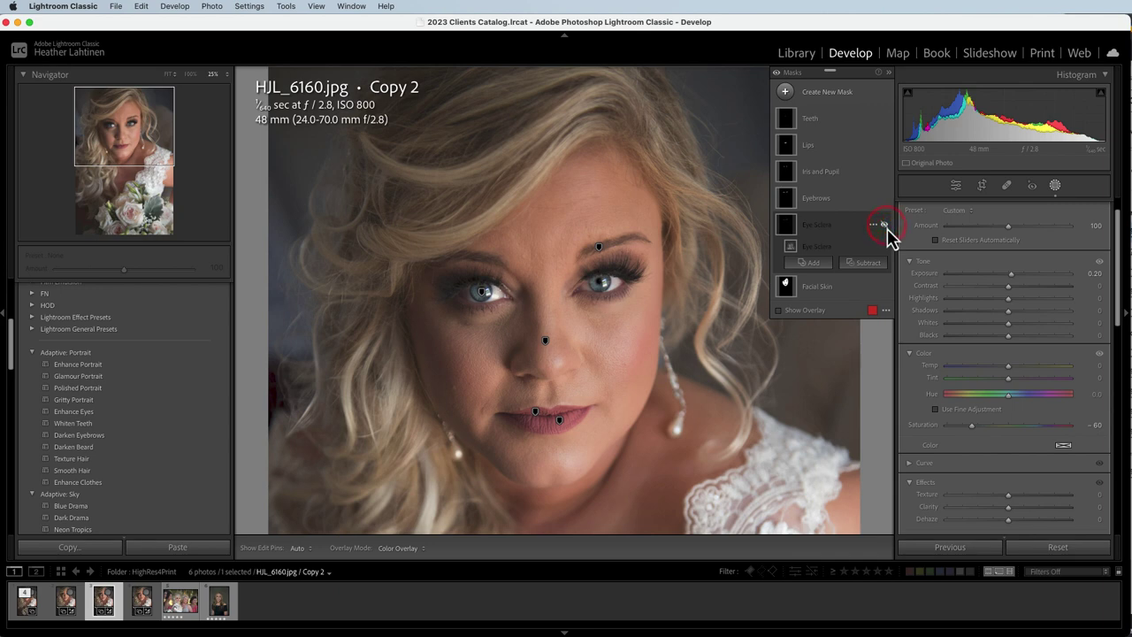
{"action": "left_click", "coordinate": [885, 226]}
{"action": "left_click", "coordinate": [885, 226]}
{"action": "left_click", "coordinate": [885, 225]}
{"action": "left_click", "coordinate": [857, 234]}
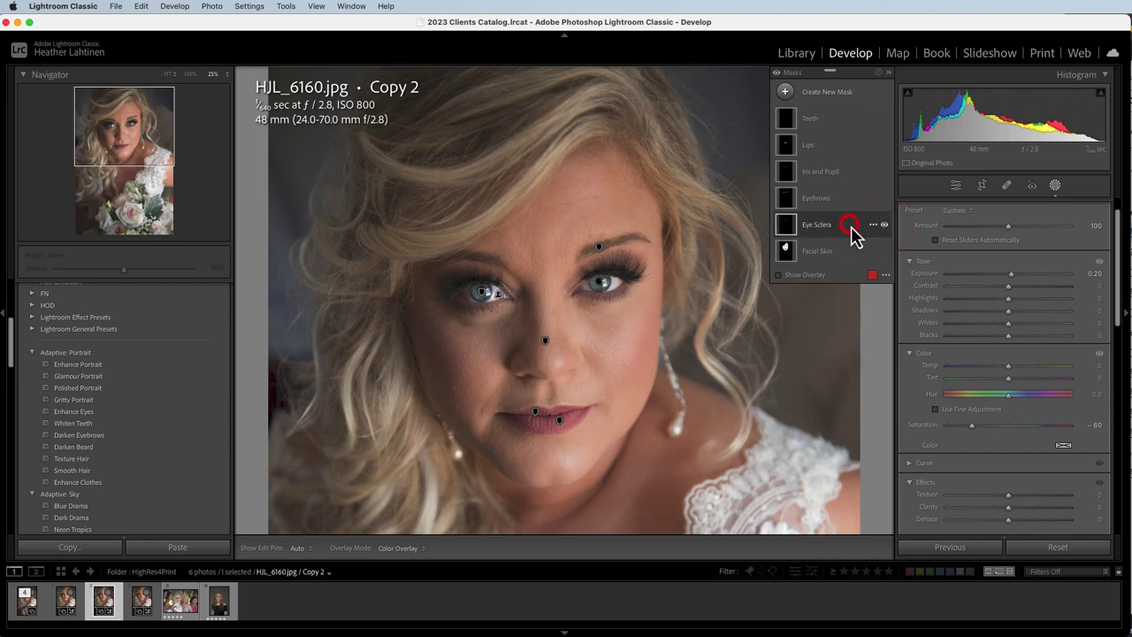
{"action": "mouse_move", "coordinate": [1012, 274]}
{"action": "left_mouse_down"}
{"action": "mouse_move", "coordinate": [1048, 277]}
{"action": "mouse_move", "coordinate": [1012, 276]}
{"action": "left_mouse_up"}
- Soften Copy 2's Facial Skin mask to Clarity −6 and Texture −35
{"action": "left_click", "coordinate": [847, 253]}
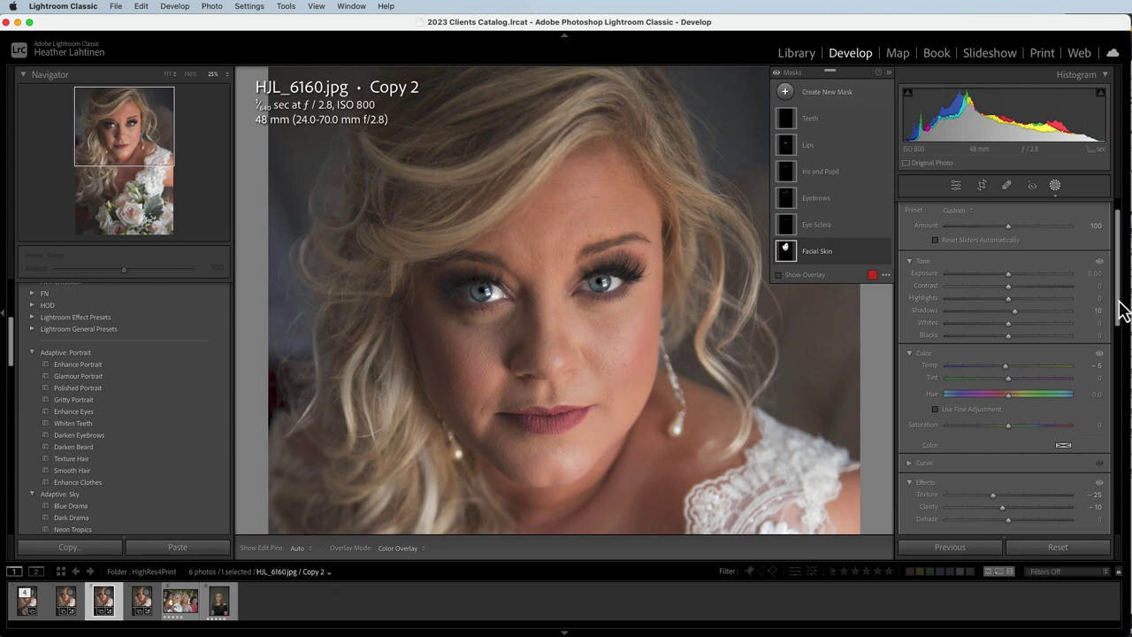
{"action": "left_click_drag", "start_coordinate": [1116, 299], "coordinate": [1106, 322]}
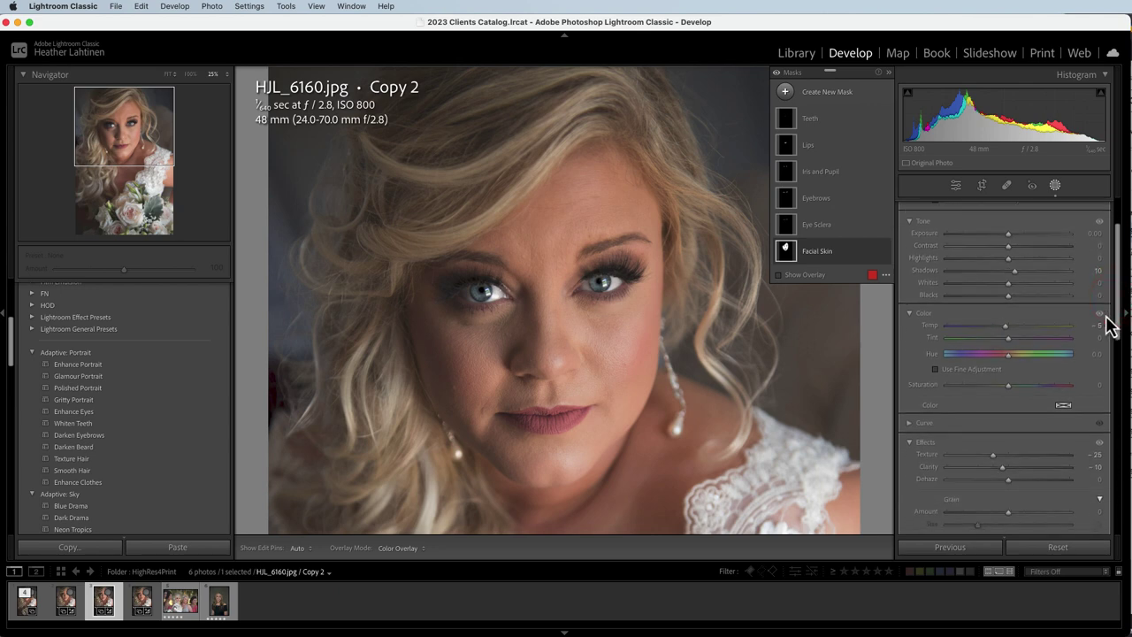
{"action": "mouse_move", "coordinate": [1015, 272]}
{"action": "left_mouse_down"}
{"action": "mouse_move", "coordinate": [1033, 283]}
{"action": "mouse_move", "coordinate": [1018, 283]}
{"action": "left_mouse_up"}
{"action": "left_click_drag", "start_coordinate": [1120, 324], "coordinate": [1111, 368]}
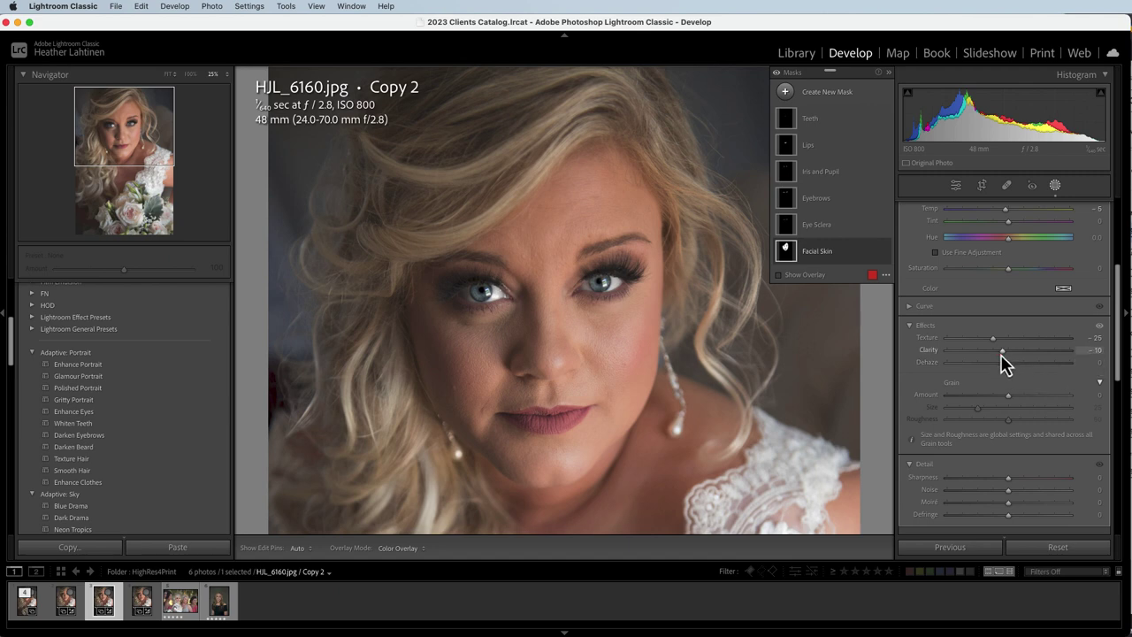
{"action": "left_click_drag", "start_coordinate": [1003, 355], "coordinate": [949, 363]}
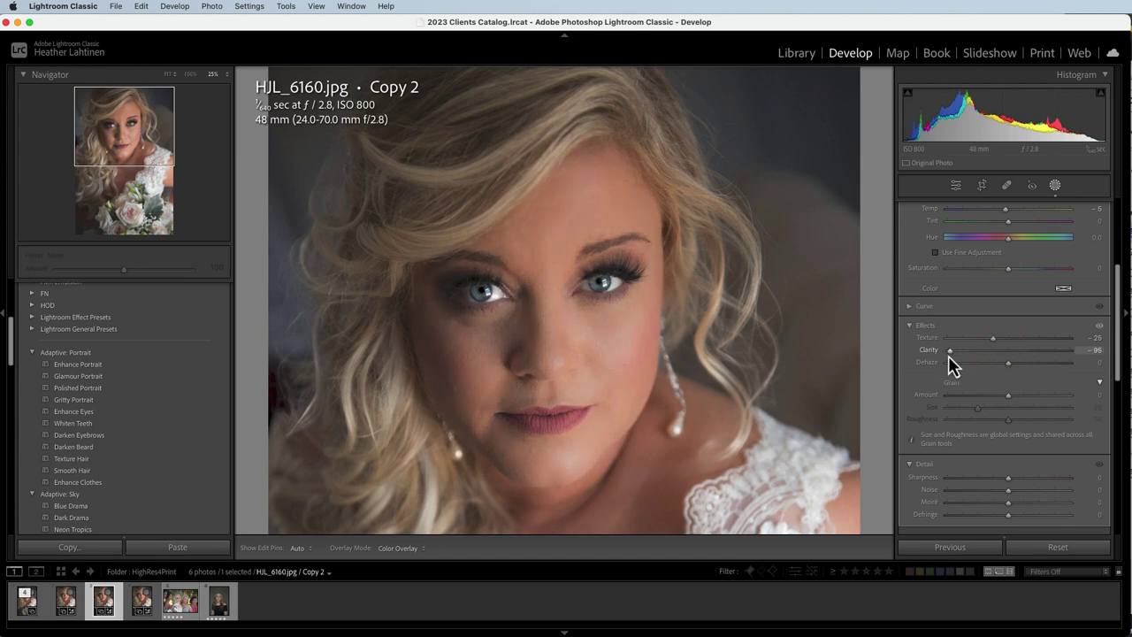
{"action": "left_click_drag", "start_coordinate": [950, 356], "coordinate": [1006, 360]}
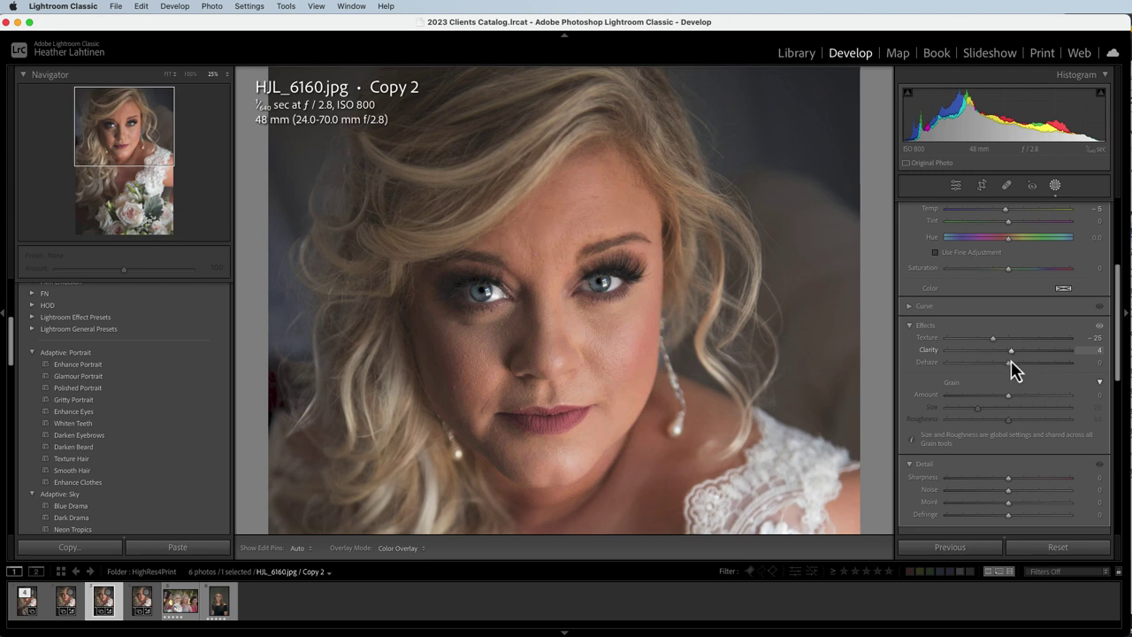
{"action": "left_click", "coordinate": [1010, 351]}
{"action": "left_click_drag", "start_coordinate": [1009, 352], "coordinate": [1004, 353]}
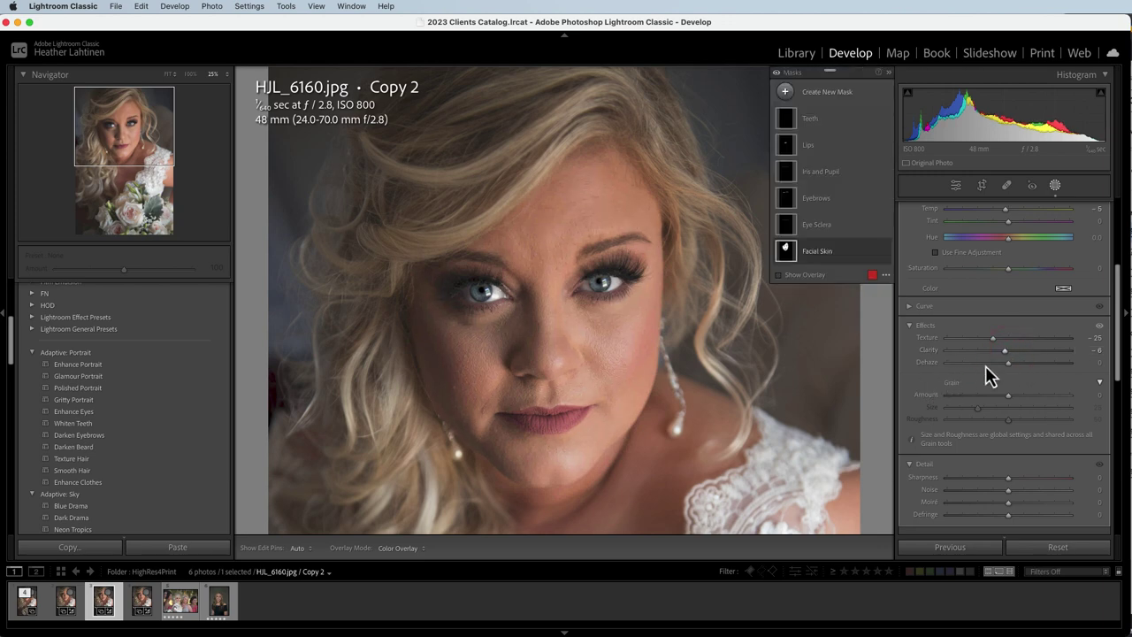
{"action": "mouse_move", "coordinate": [993, 339]}
{"action": "left_mouse_down"}
{"action": "mouse_move", "coordinate": [1053, 346]}
{"action": "mouse_move", "coordinate": [935, 346]}
{"action": "mouse_move", "coordinate": [989, 346]}
{"action": "left_mouse_up"}
- Compare against the before view, then bring up the Presets panel's + options menu
{"action": "key", "text": "backslash"}
{"action": "key", "text": "backslash"}
{"action": "scroll", "coordinate": [134, 430], "scroll_direction": "up", "scroll_amount": 5}
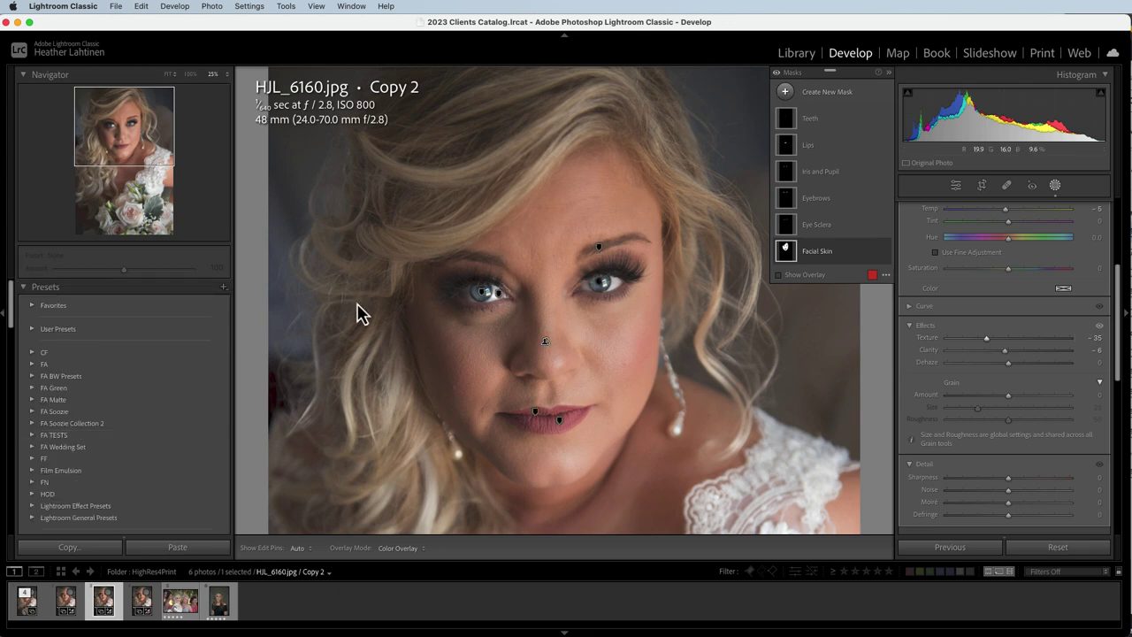
{"action": "left_click", "coordinate": [224, 288]}
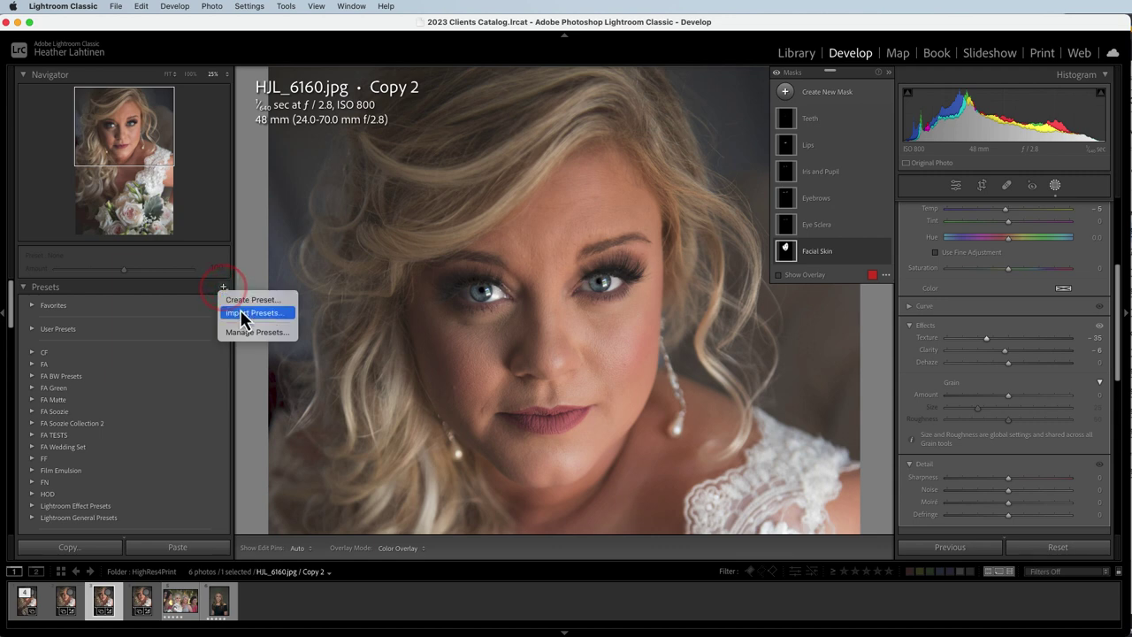
- Create a develop preset named 'FA Face' that includes all the face masks
{"action": "left_click", "coordinate": [248, 303]}
{"action": "type", "text": "FA Face"}
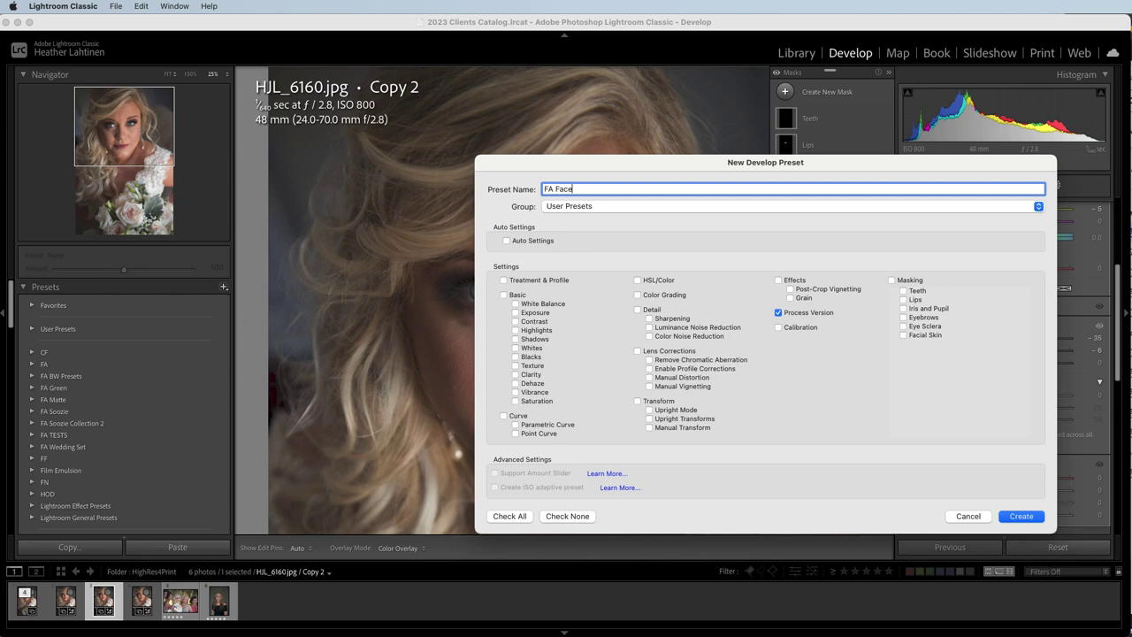
{"action": "left_click", "coordinate": [892, 280]}
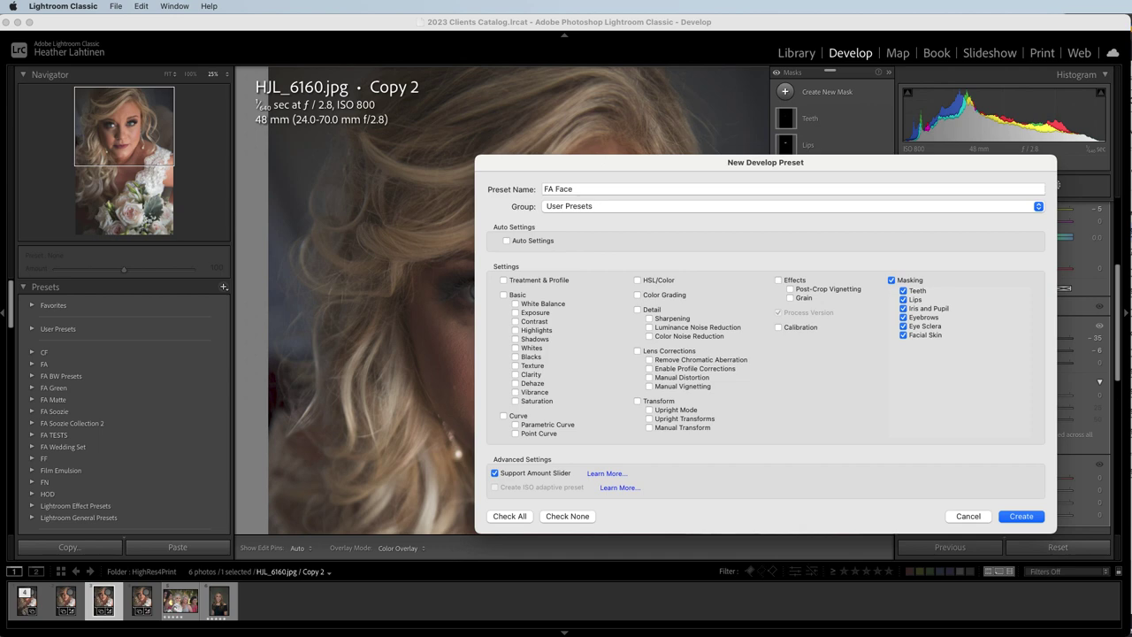
{"action": "left_click", "coordinate": [1022, 516]}
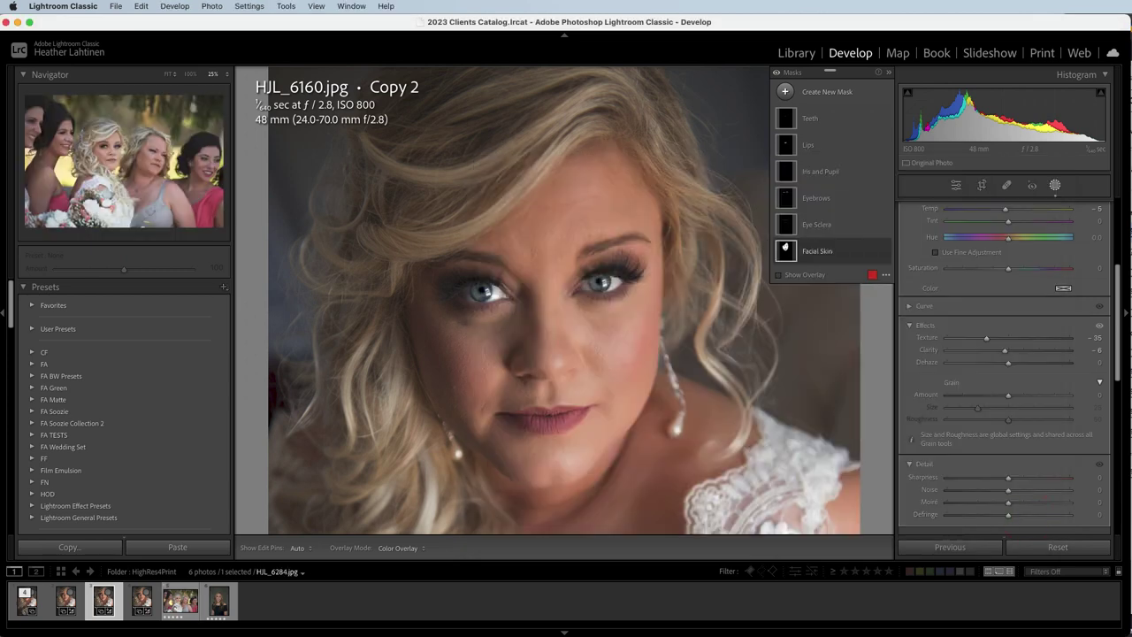
- Open the bridal party group photo HJL_6284 and pan the view toward the faces
{"action": "left_click", "coordinate": [180, 601]}
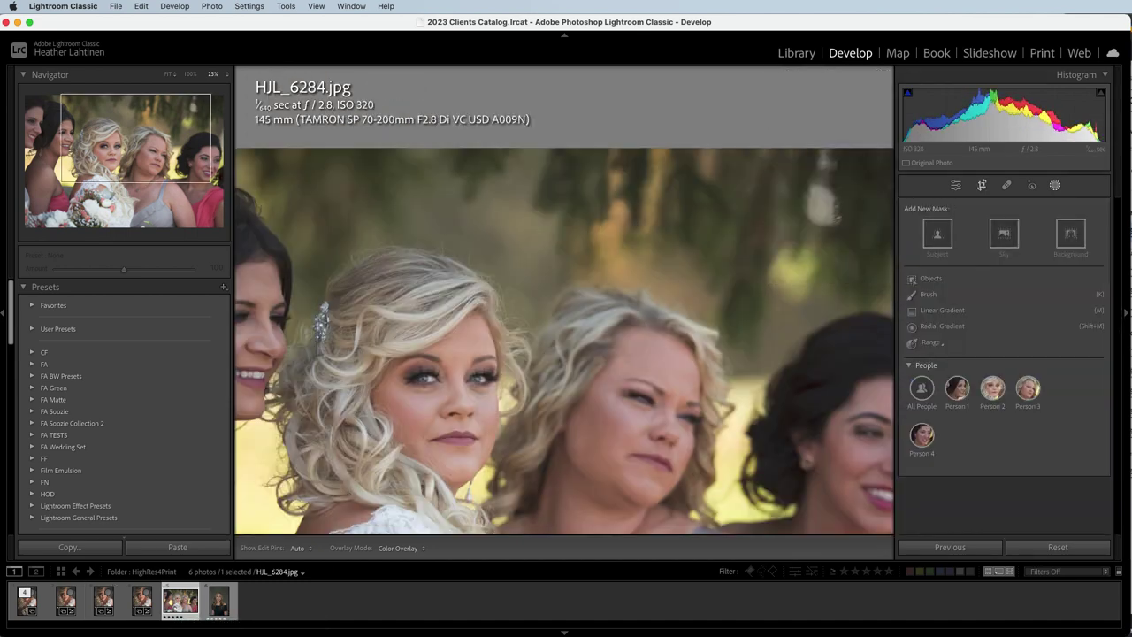
{"action": "left_click", "coordinate": [125, 124]}
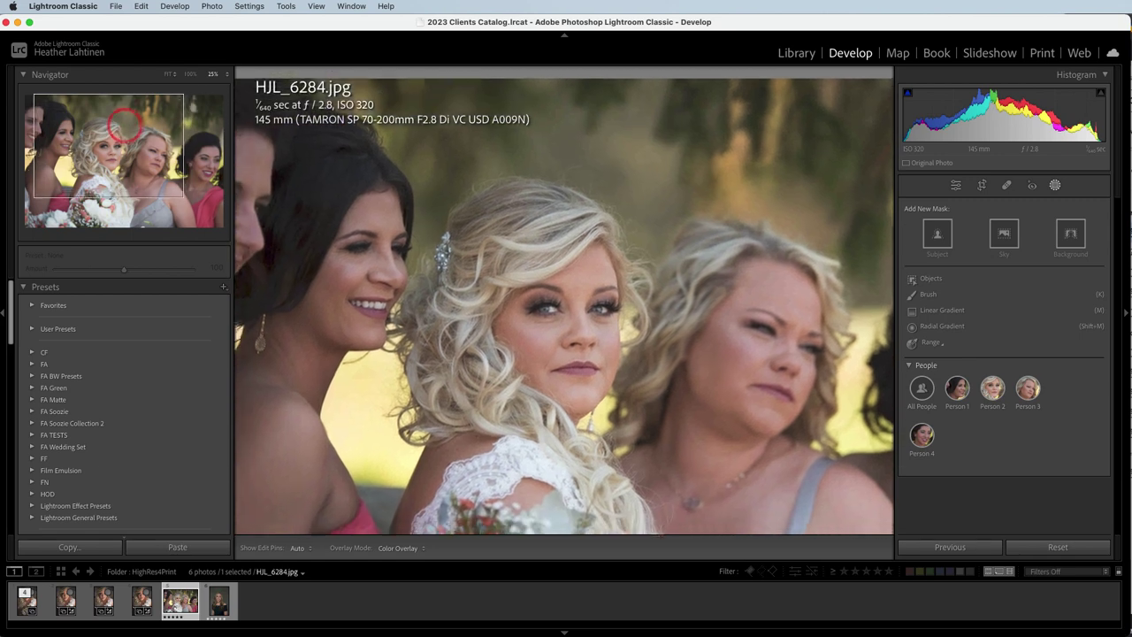
{"action": "left_click_drag", "start_coordinate": [124, 124], "coordinate": [121, 129]}
- Apply the FA Face user preset, fit the photo in view, and raise its Amount to 110
{"action": "left_click", "coordinate": [32, 329]}
{"action": "left_click", "coordinate": [65, 363]}
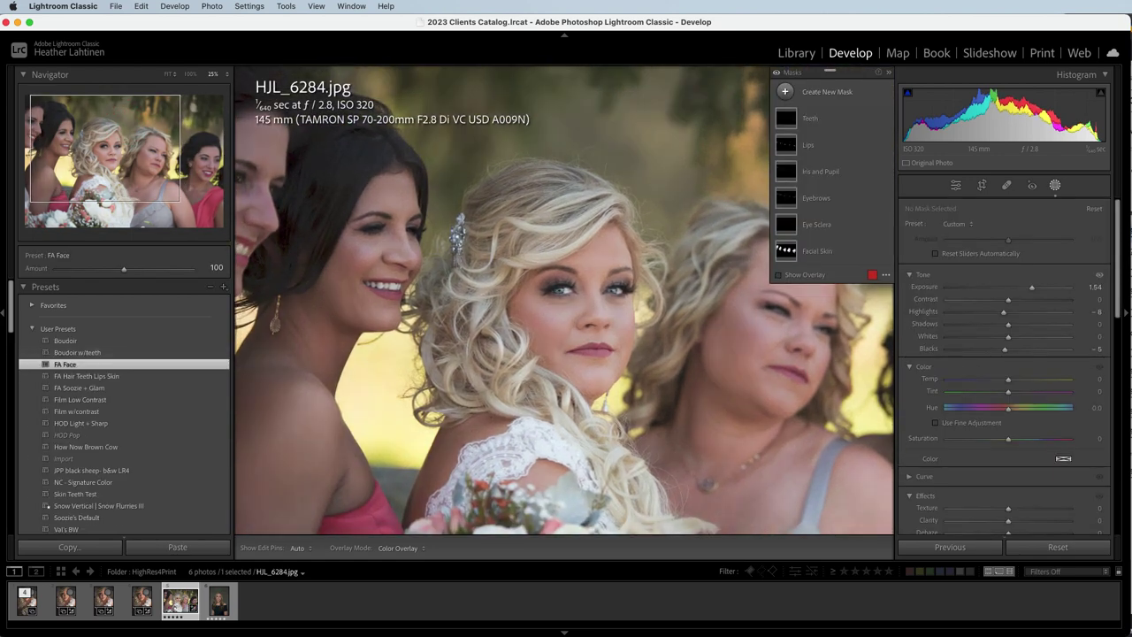
{"action": "left_click", "coordinate": [166, 73]}
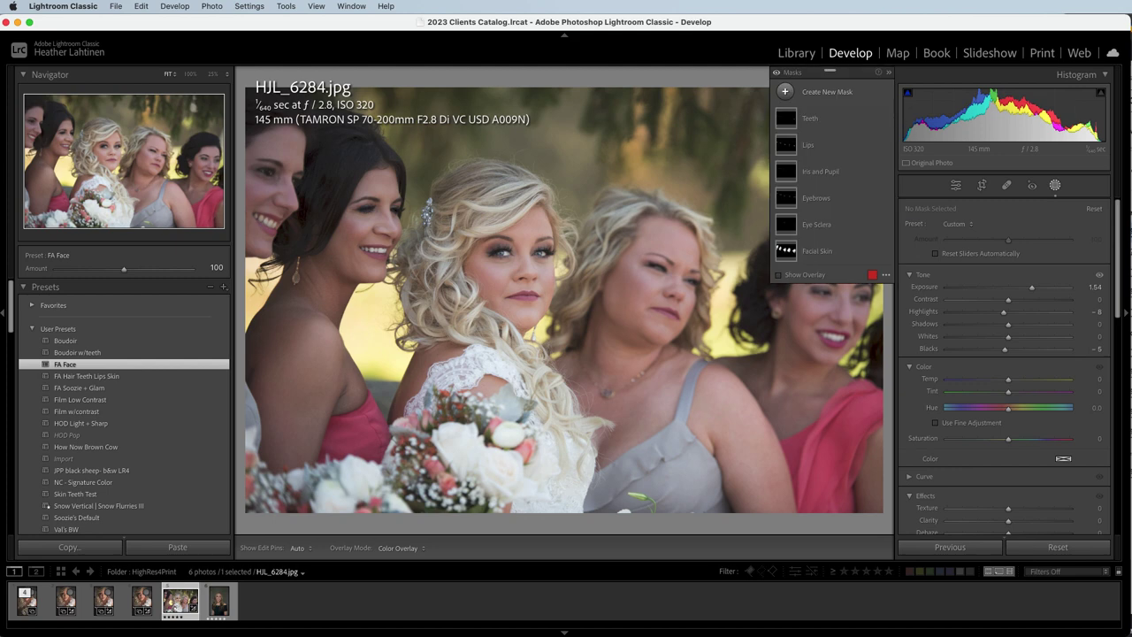
{"action": "mouse_move", "coordinate": [118, 268]}
{"action": "left_mouse_down"}
{"action": "mouse_move", "coordinate": [176, 268]}
{"action": "mouse_move", "coordinate": [55, 268]}
{"action": "mouse_move", "coordinate": [139, 268]}
{"action": "mouse_move", "coordinate": [127, 268]}
{"action": "left_mouse_up"}
- Apply the FA Face preset to Sophia-DSC_0693 with its Amount lowered to 66
{"action": "left_click", "coordinate": [218, 602]}
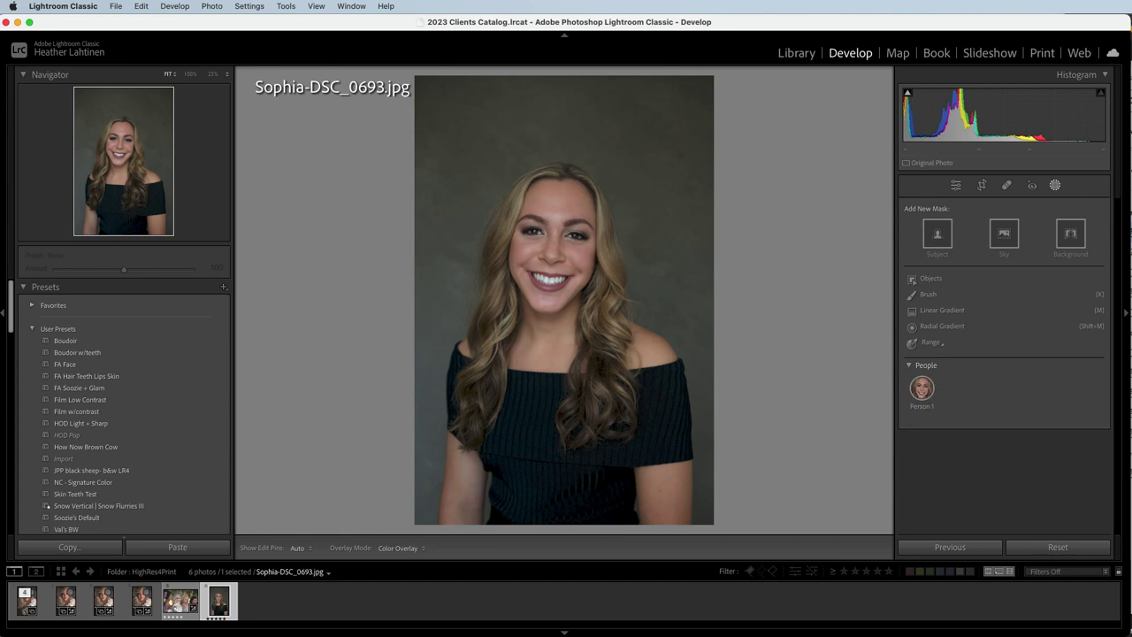
{"action": "left_click", "coordinate": [76, 364]}
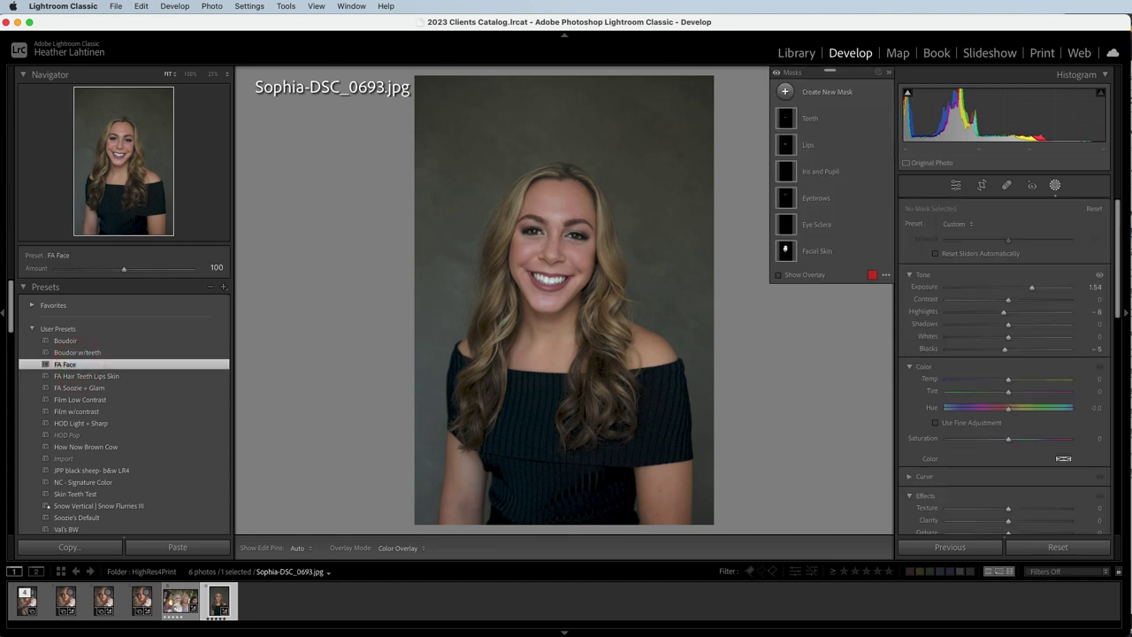
{"action": "mouse_move", "coordinate": [123, 268]}
{"action": "left_mouse_down"}
{"action": "mouse_move", "coordinate": [73, 268]}
{"action": "mouse_move", "coordinate": [128, 268]}
{"action": "mouse_move", "coordinate": [101, 268]}
{"action": "left_mouse_up"}
- Check teeth and lips at 100% zoom, zoom back out, and return to HJL_6284
{"action": "left_click", "coordinate": [190, 74]}
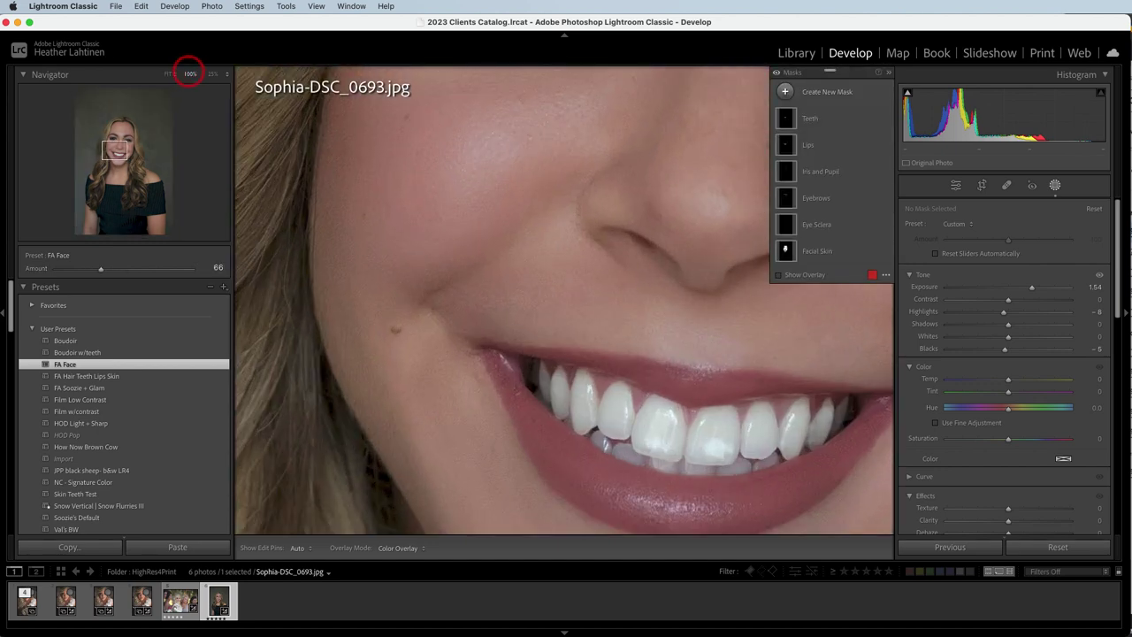
{"action": "left_click", "coordinate": [213, 74]}
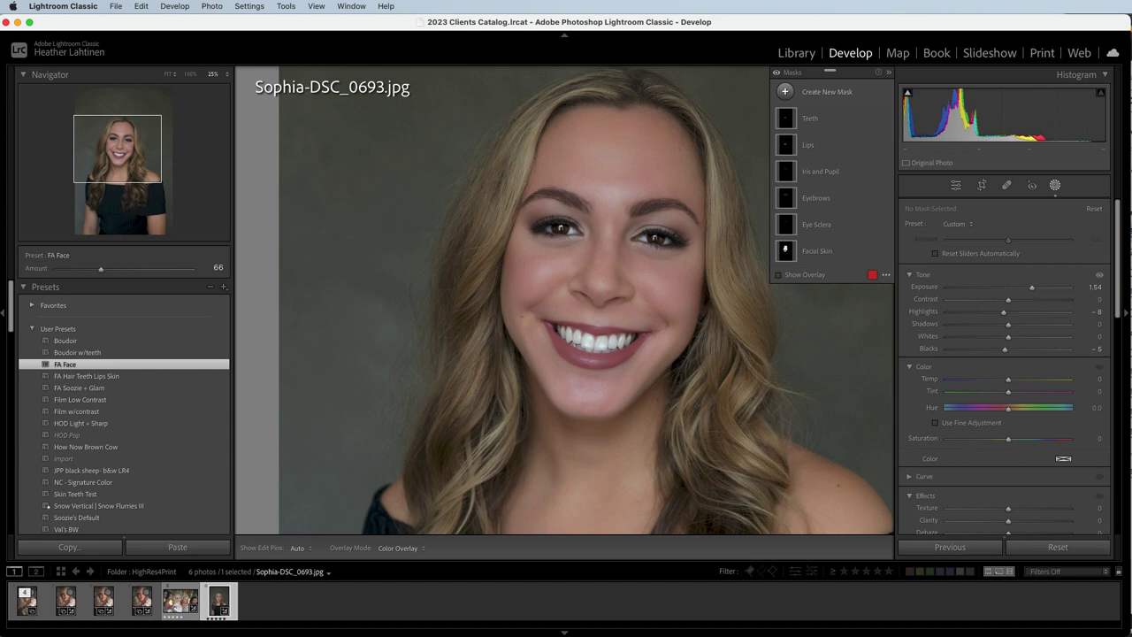
{"action": "left_click", "coordinate": [179, 601]}
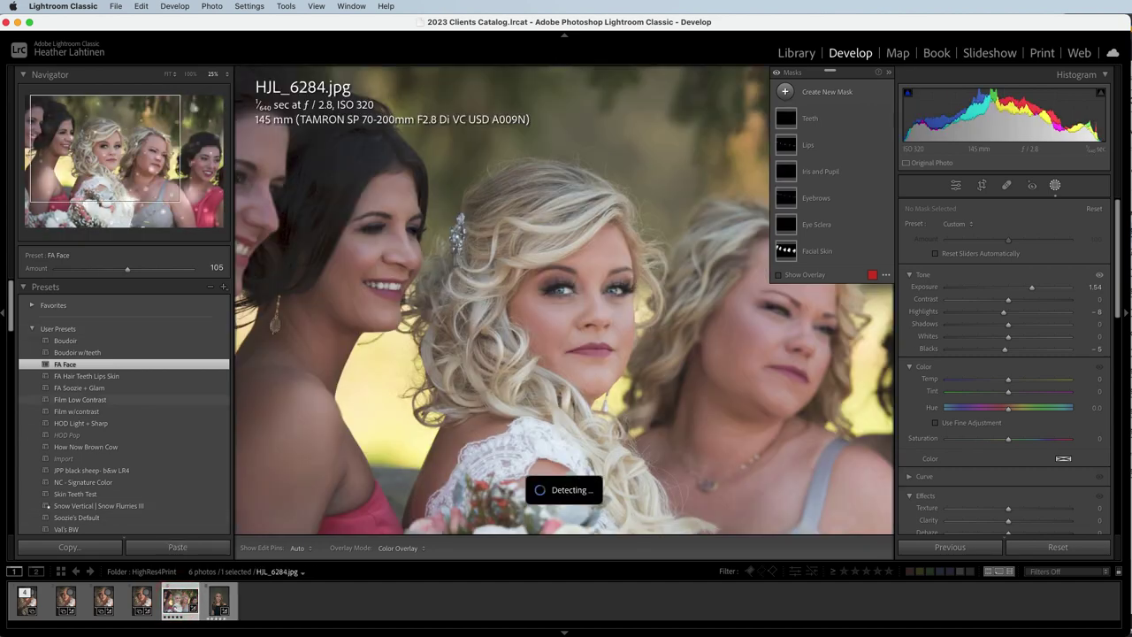
- Fine-tune the group photo's FA Face Amount to 108, collapse the mask list, and reopen HJL_6160
{"action": "left_click_drag", "start_coordinate": [128, 268], "coordinate": [136, 269]}
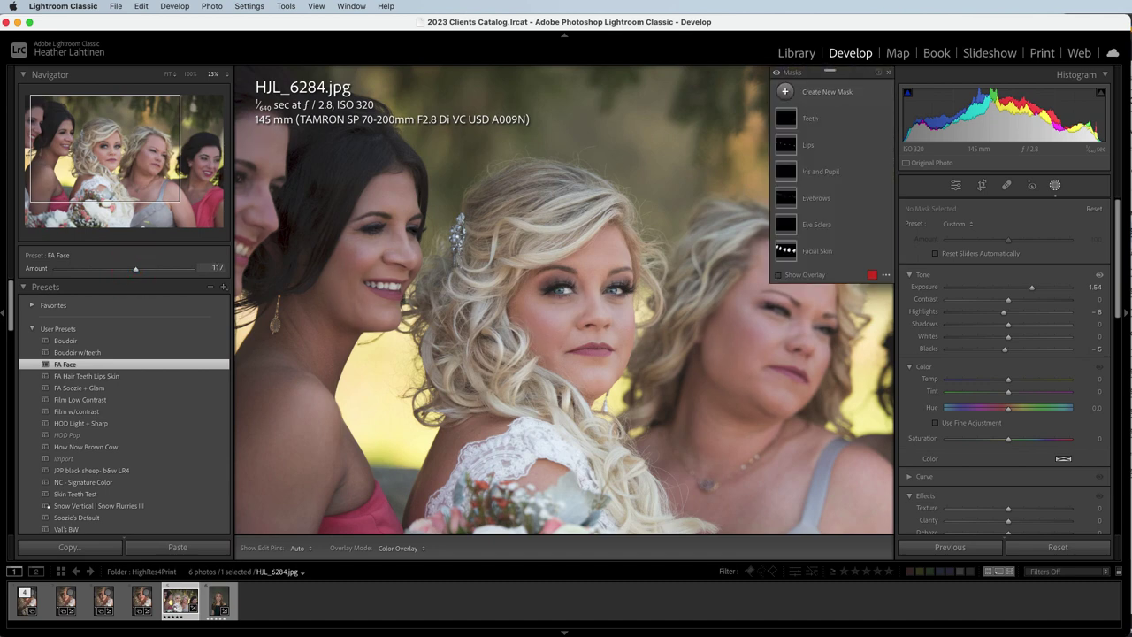
{"action": "left_click_drag", "start_coordinate": [135, 268], "coordinate": [130, 268]}
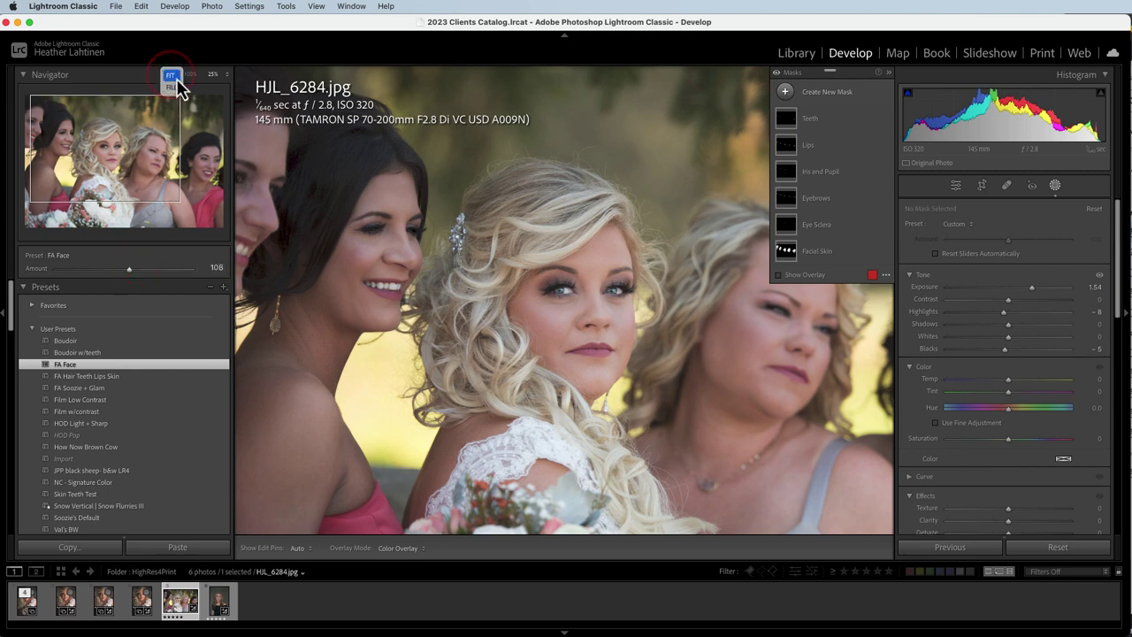
{"action": "left_click", "coordinate": [168, 74]}
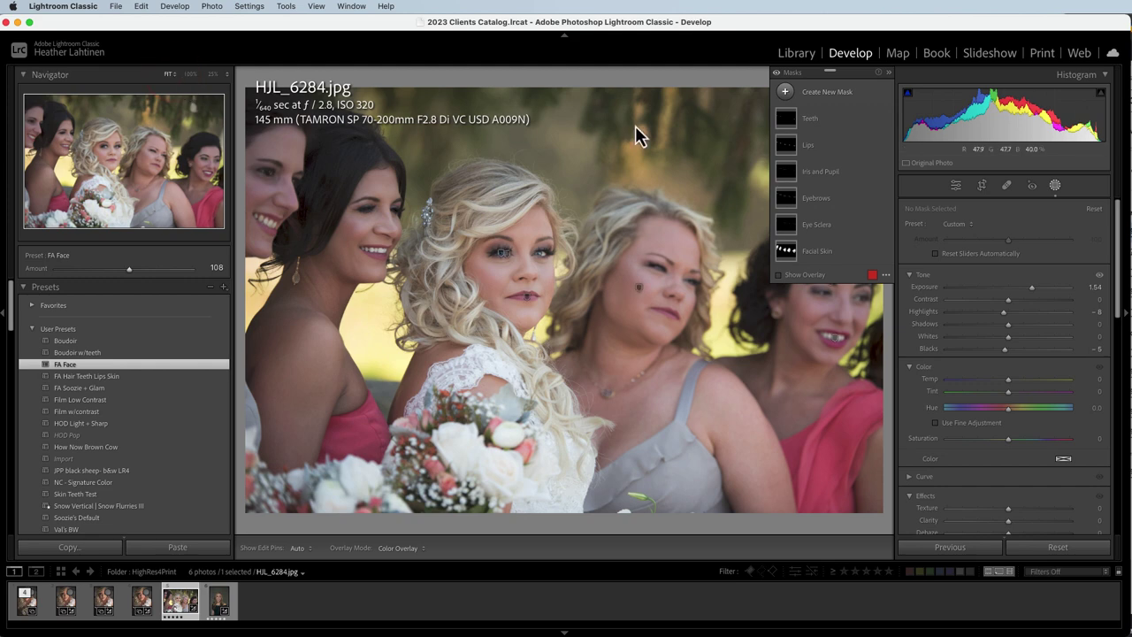
{"action": "left_click", "coordinate": [888, 74]}
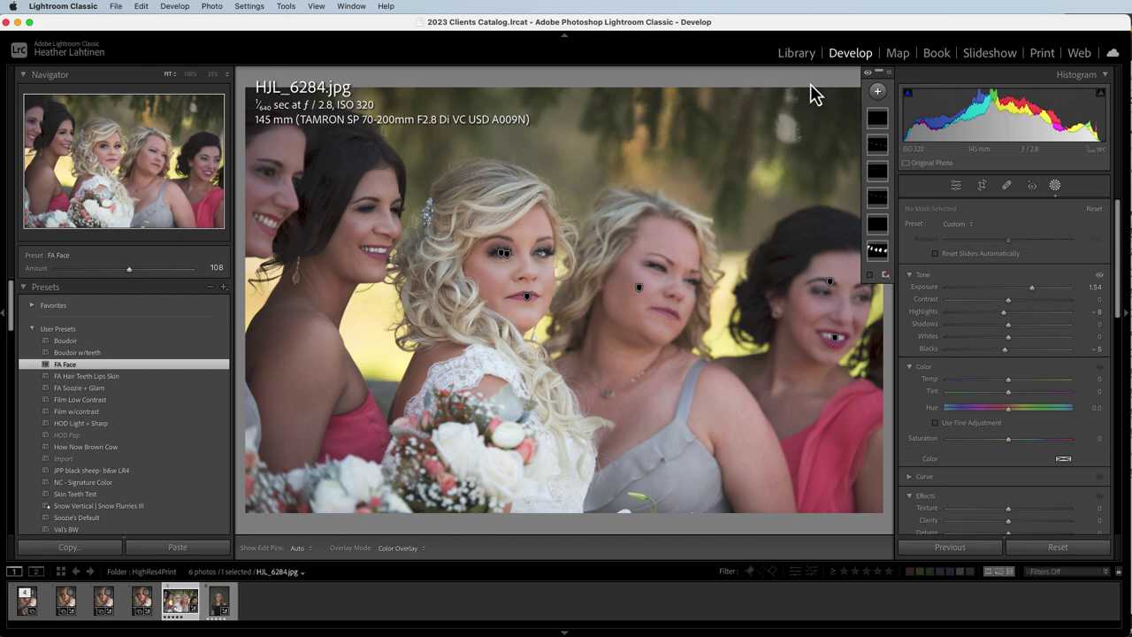
{"action": "left_click", "coordinate": [26, 607]}
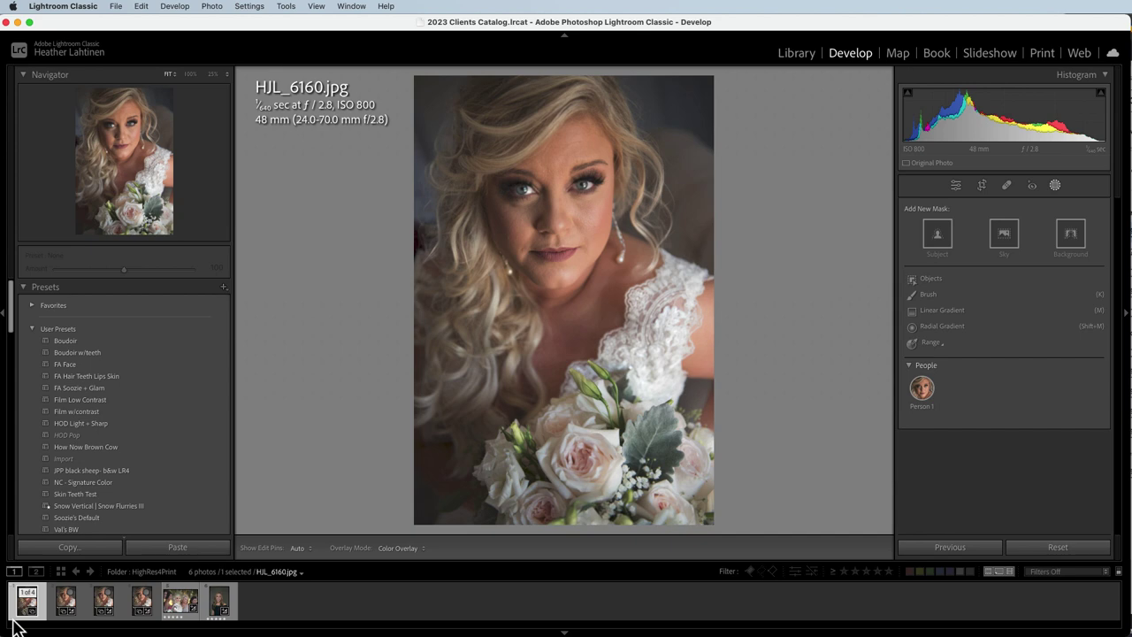
- Scroll the Presets panel down to show the Adaptive: Portrait and Adaptive: Sky groups
{"action": "left_click", "coordinate": [6, 294]}
{"action": "left_click_drag", "start_coordinate": [7, 300], "coordinate": [5, 398]}
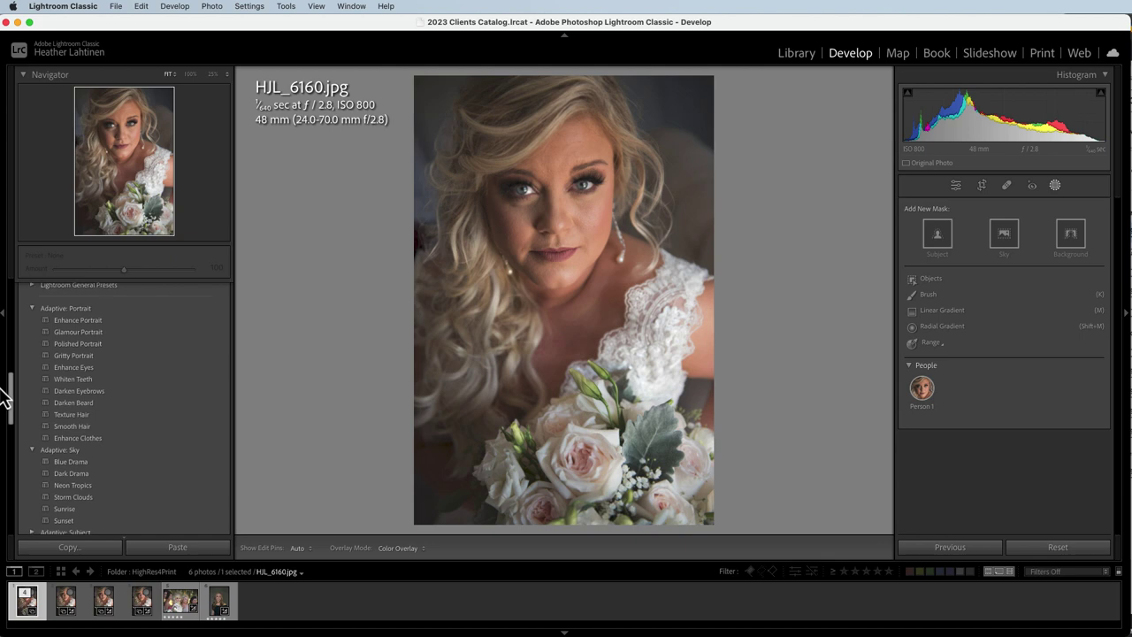
{"action": "left_click_drag", "start_coordinate": [6, 398], "coordinate": [6, 403]}
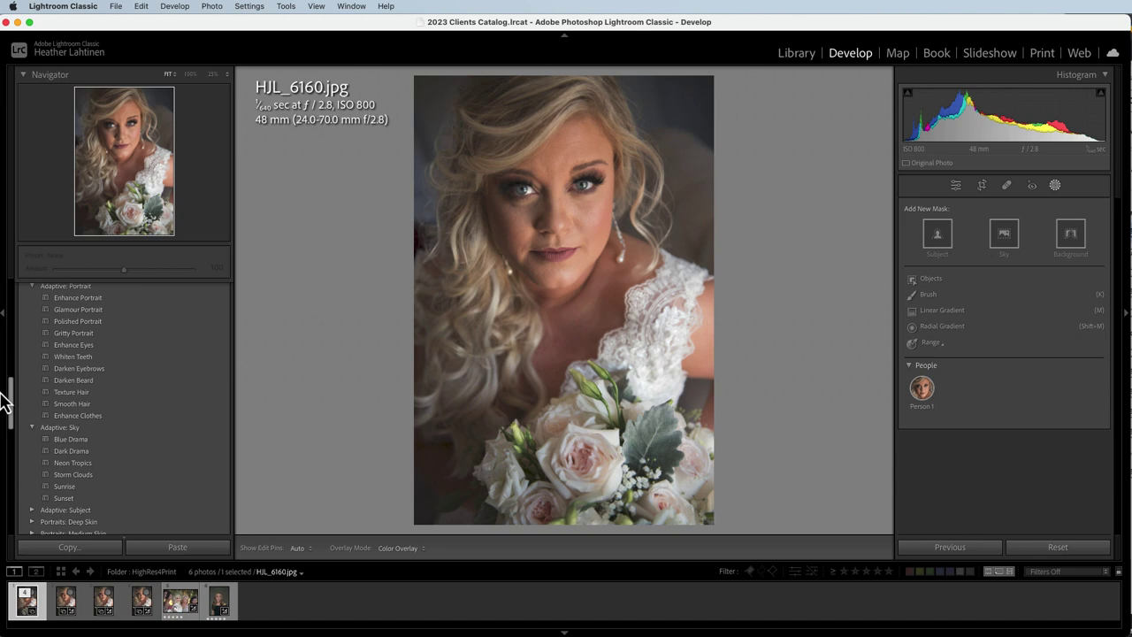
{"action": "left_click_drag", "start_coordinate": [2, 395], "coordinate": [2, 400]}
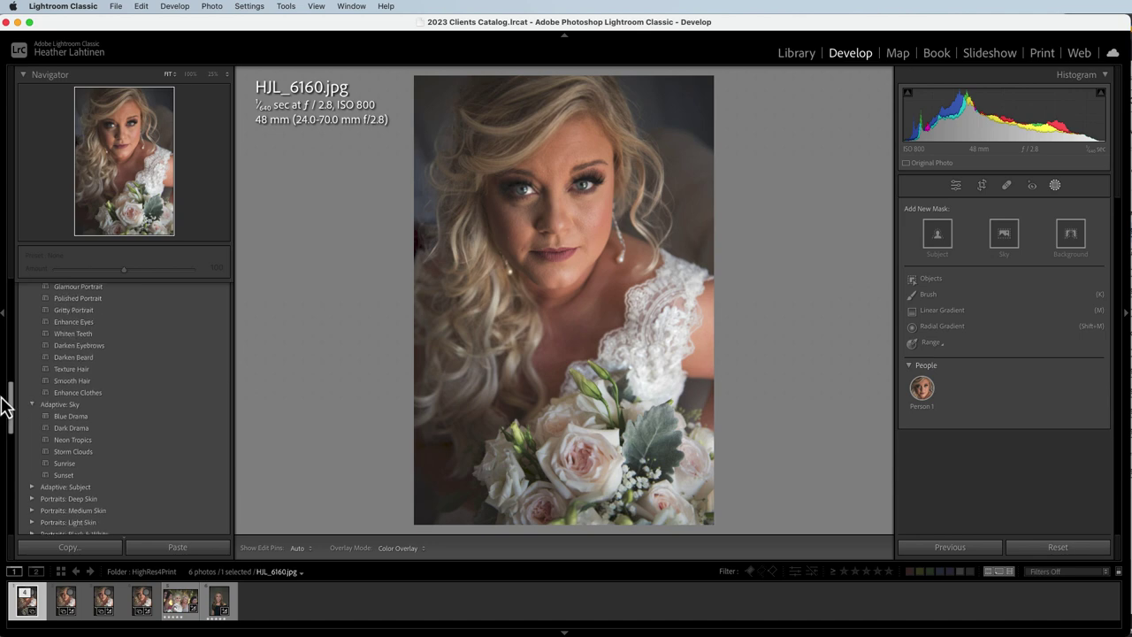
{"action": "left_click_drag", "start_coordinate": [2, 400], "coordinate": [3, 404]}
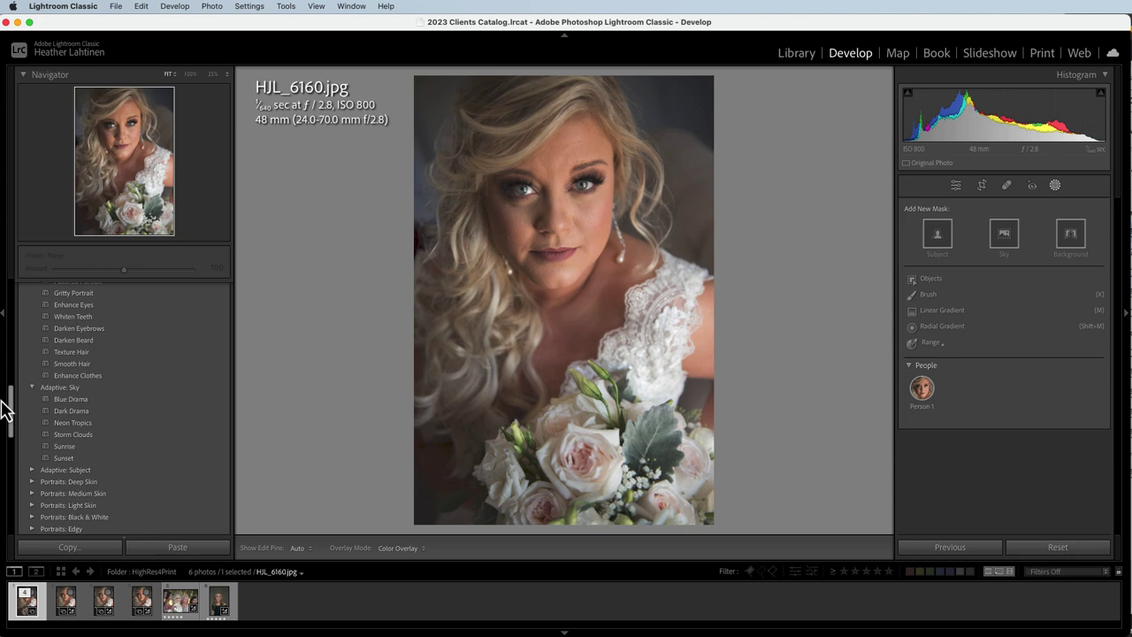